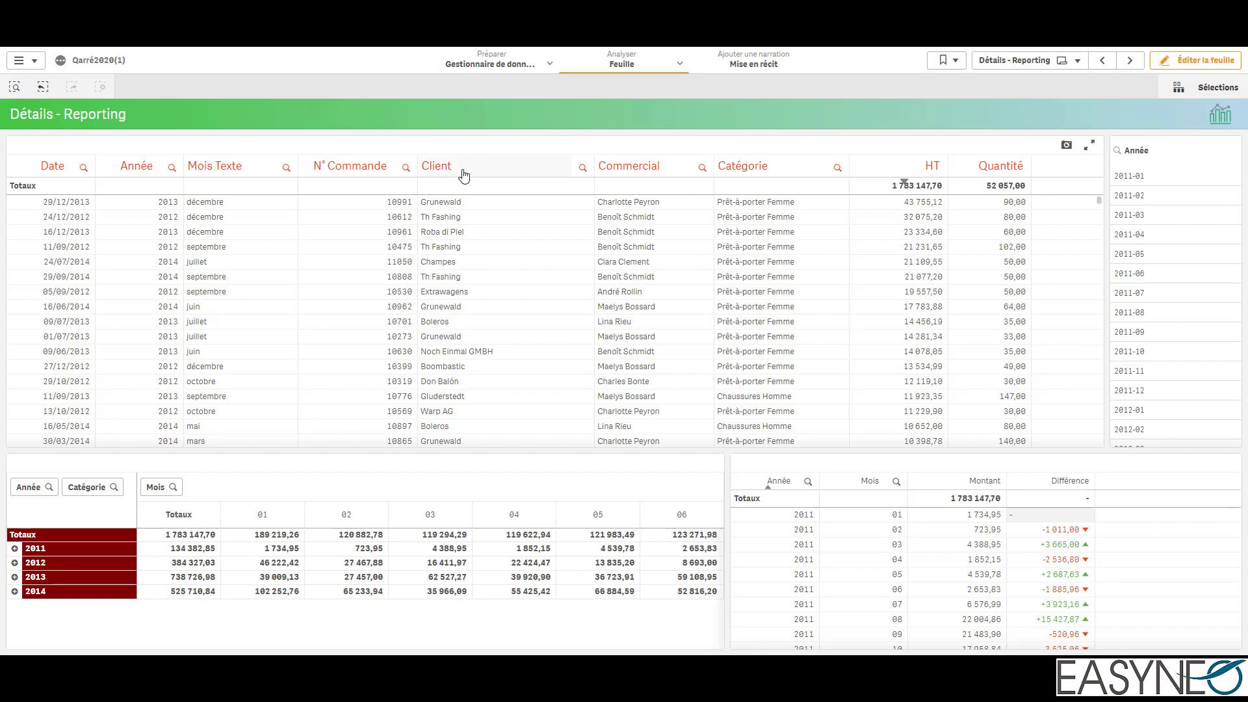
pyautogui.click(583, 169)
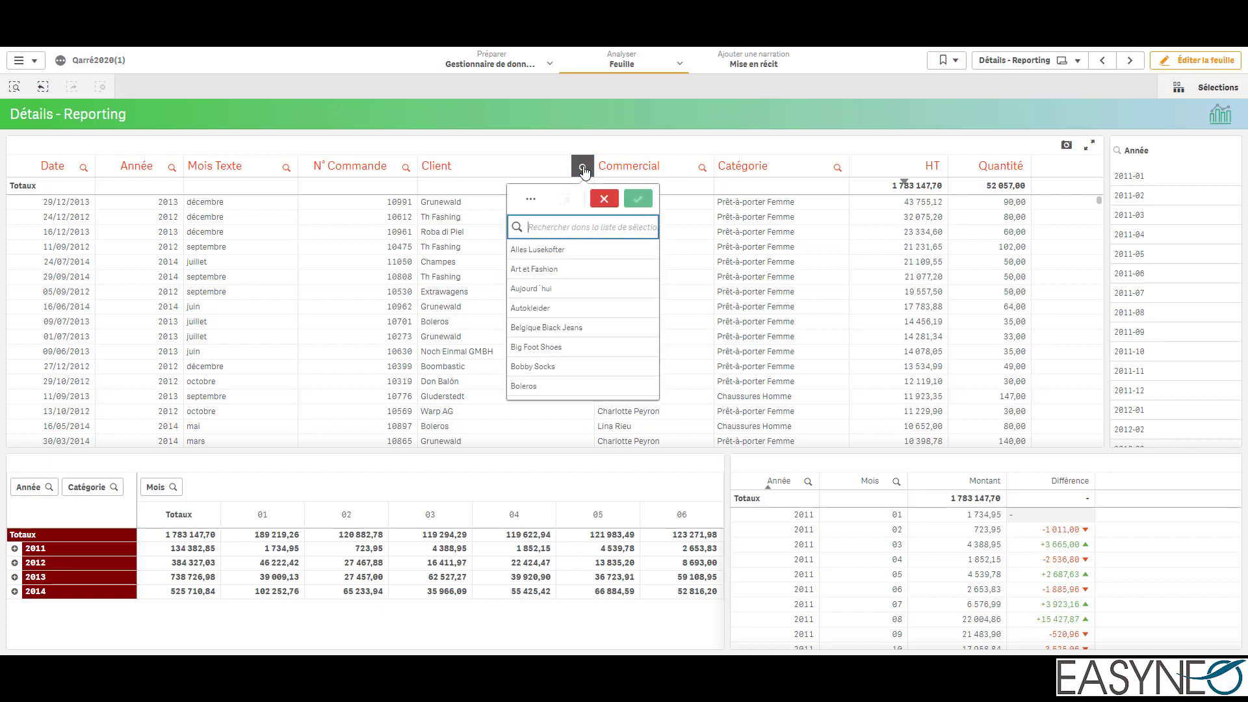
pyautogui.click(1118, 152)
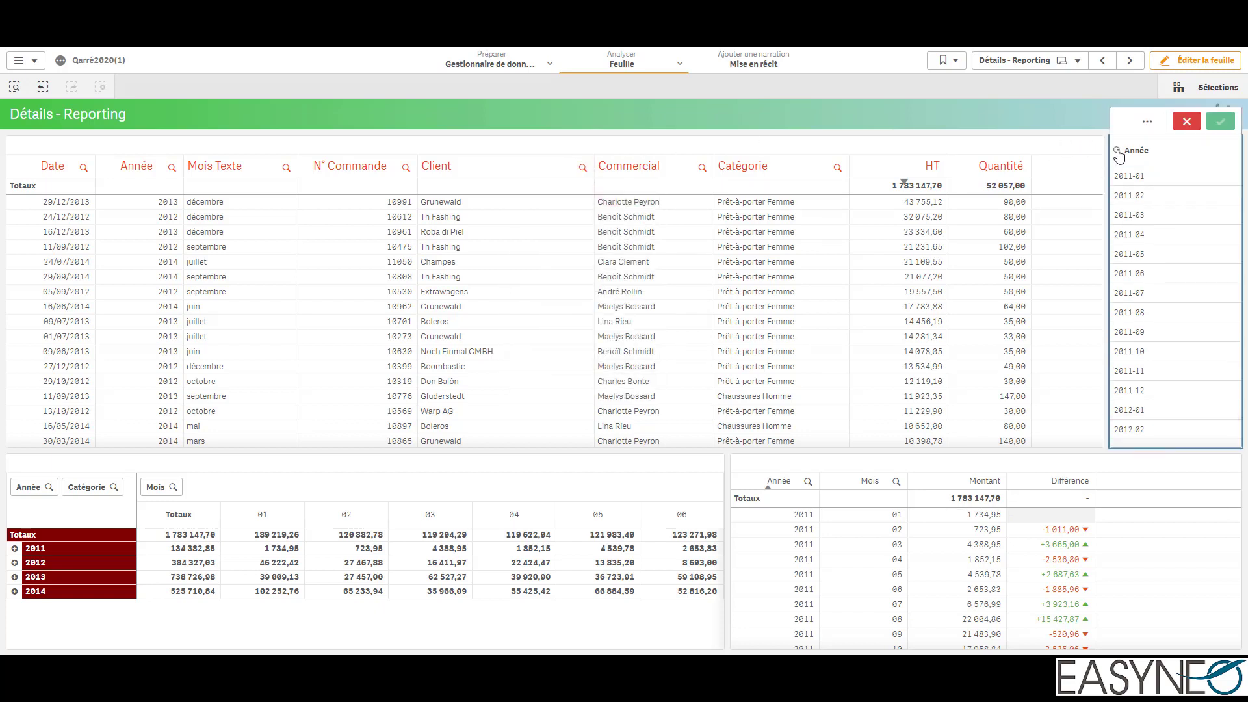
pyautogui.click(1029, 123)
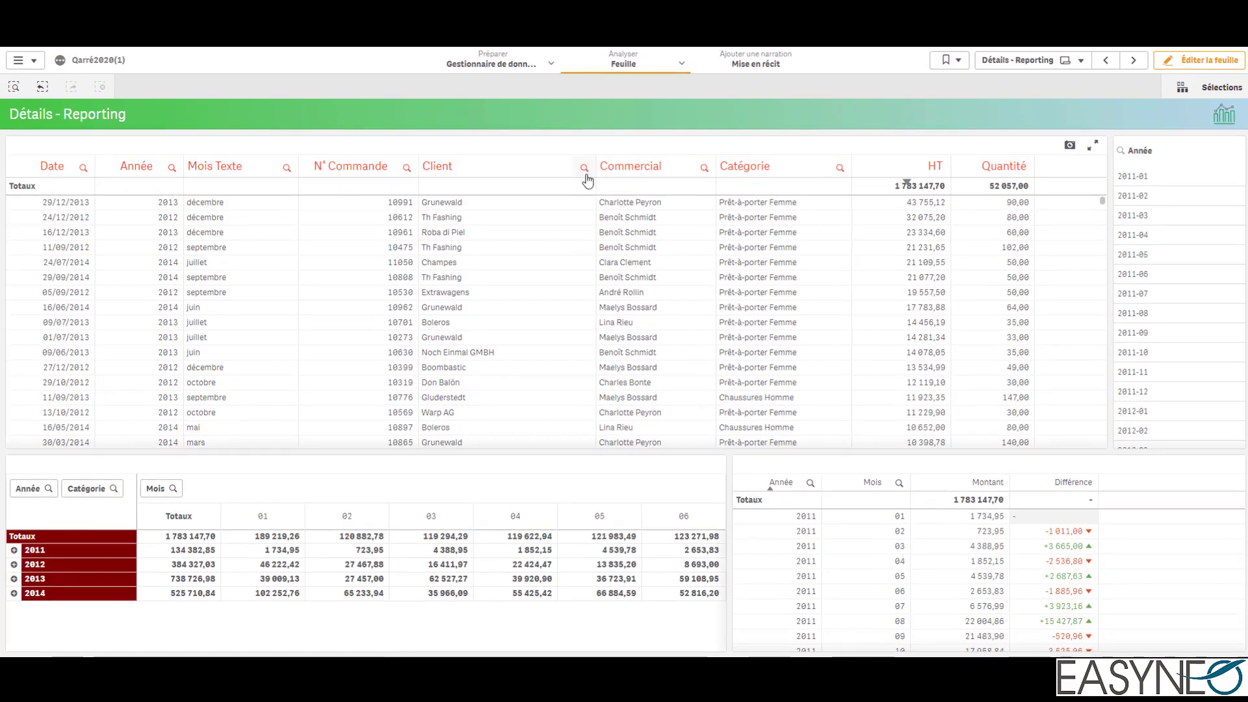
# Step: Search the Client column for "Boleros", filter the table on that client, and clear the selection
pyautogui.click(584, 169)
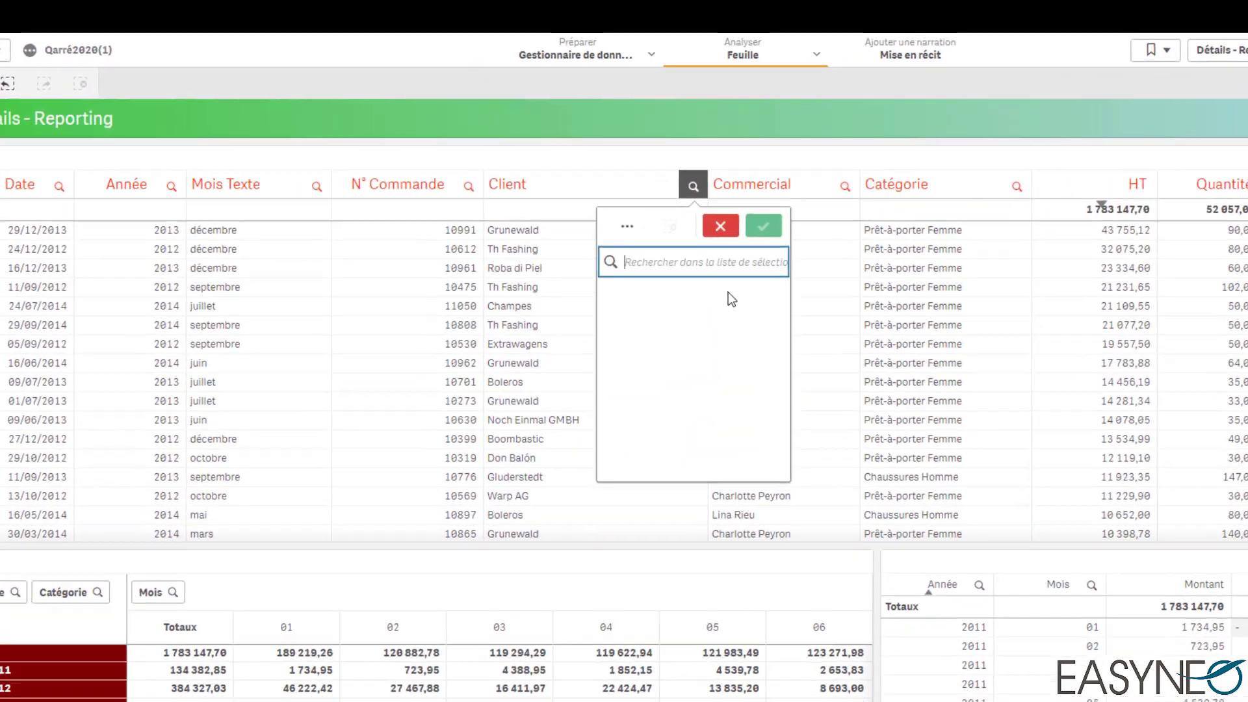
pyautogui.scroll(-6, 811, 327)
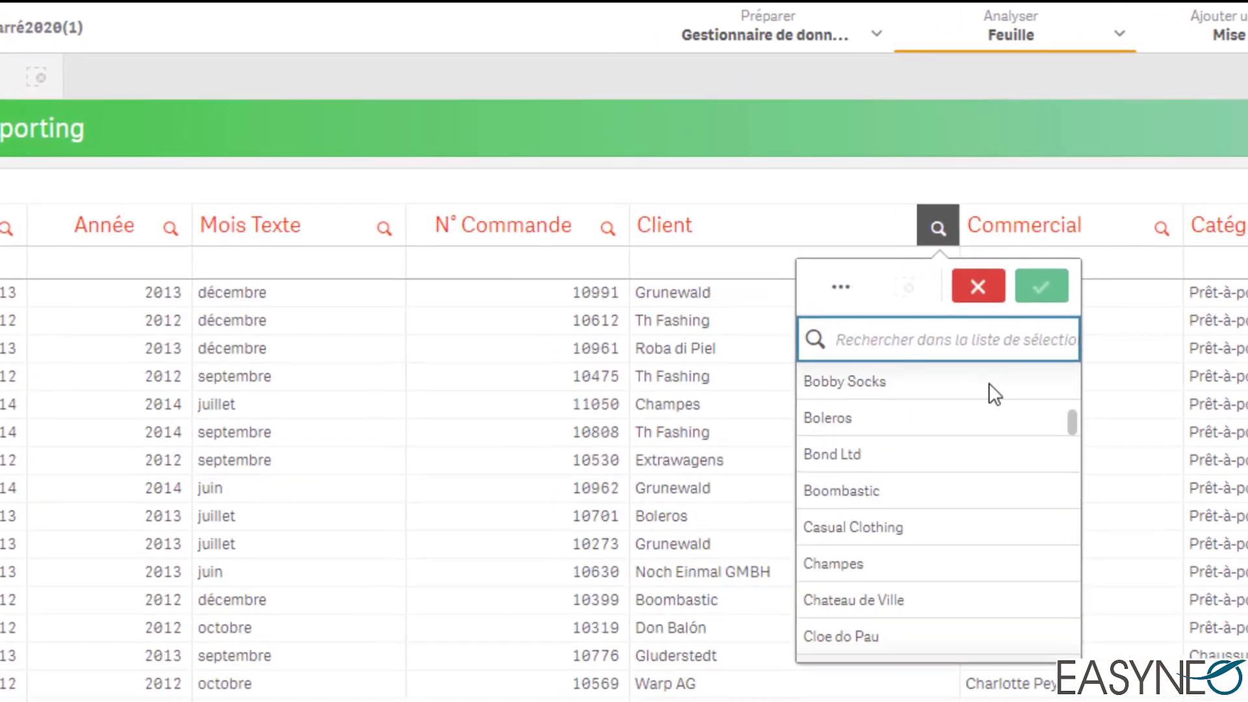
pyautogui.scroll(-10, 1012, 392)
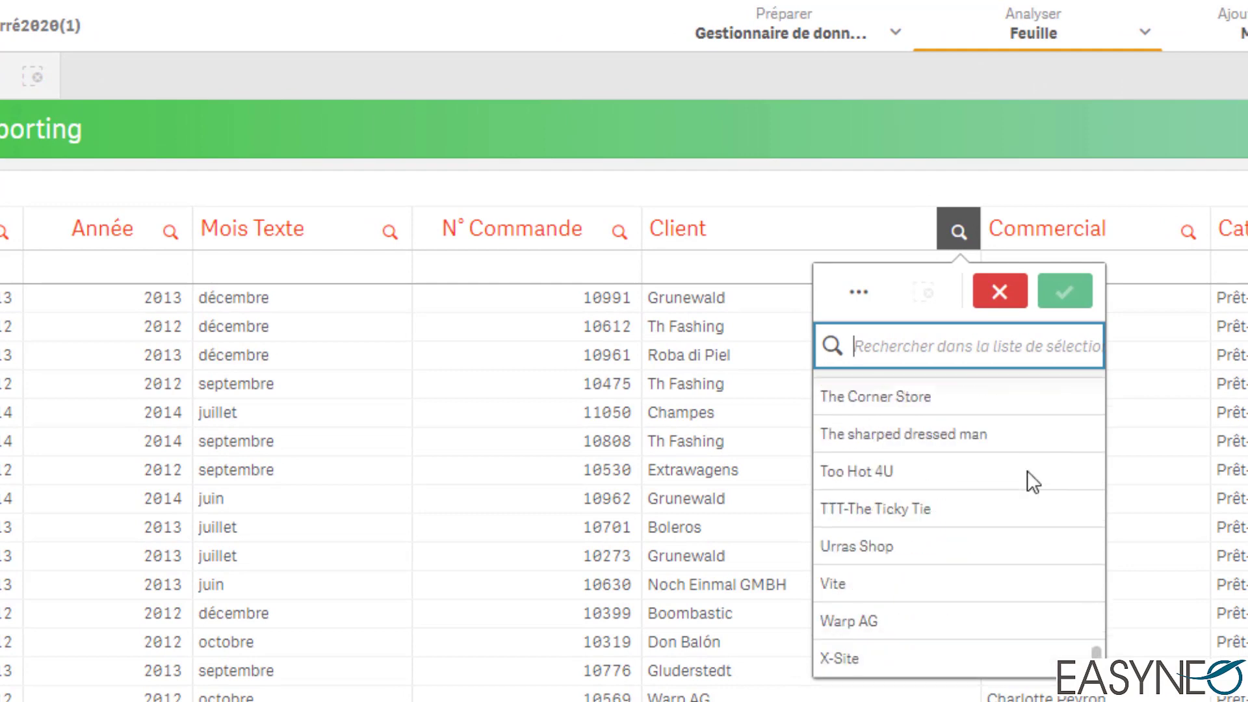
pyautogui.scroll(15, 1027, 471)
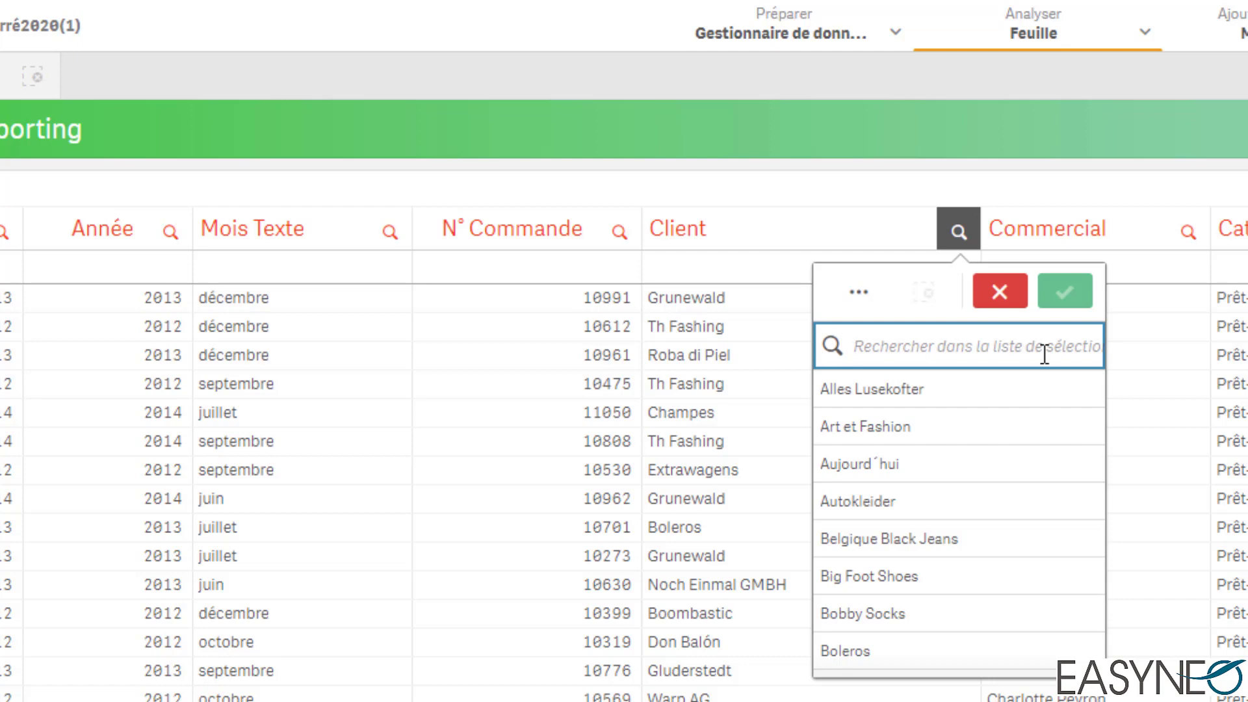
pyautogui.write('Bol')
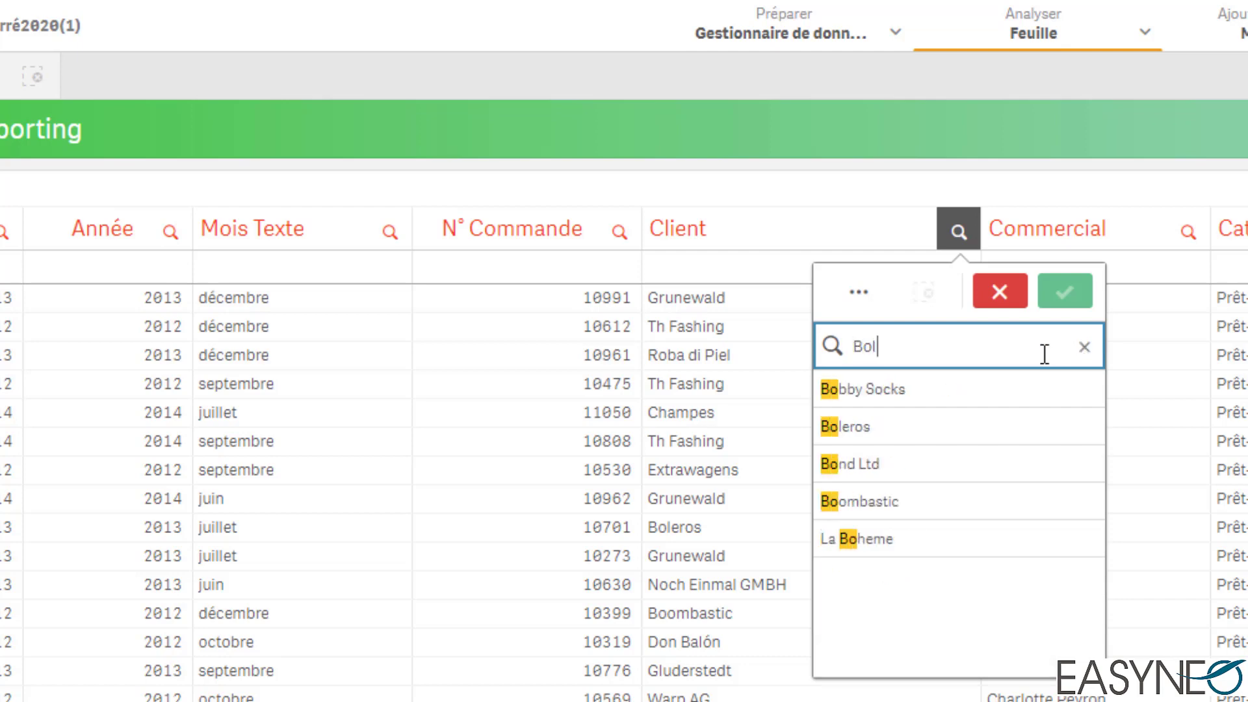
pyautogui.write('e')
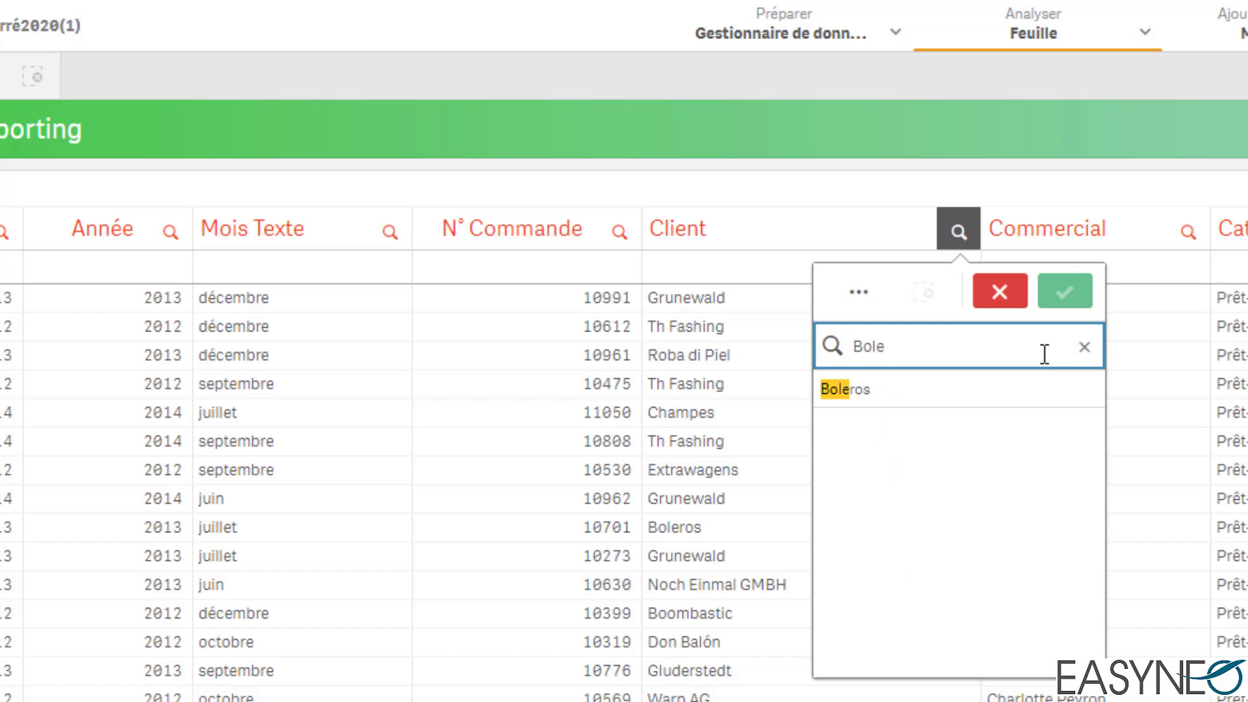
pyautogui.write('ros')
pyautogui.click(923, 384)
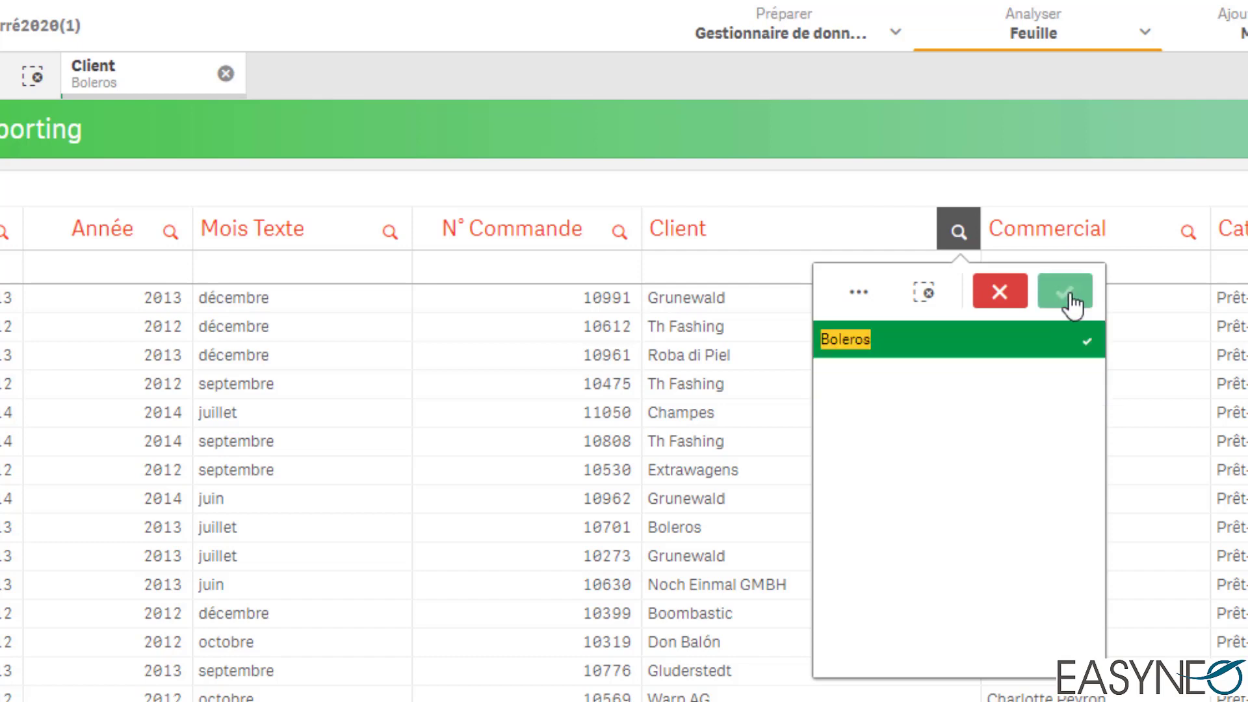
pyautogui.click(1069, 295)
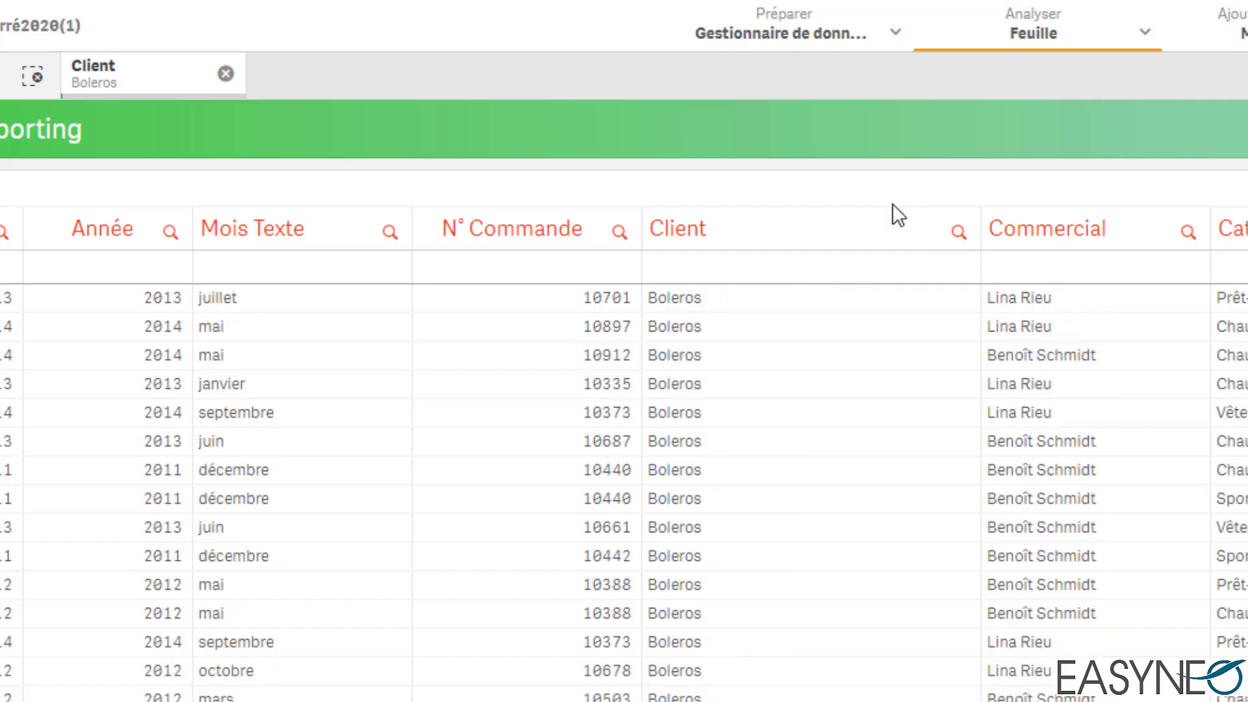
pyautogui.click(225, 74)
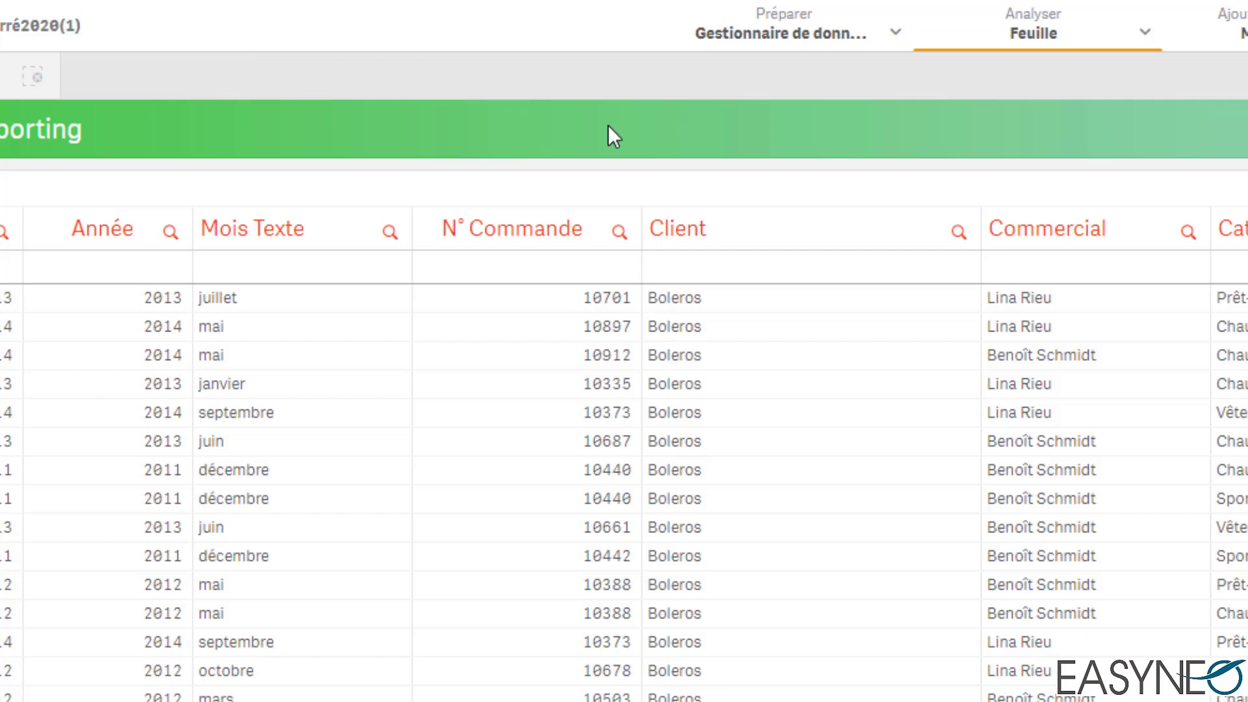
# Step: Search the Client list for "Bo" and restrict the search to names starting with it using "Bo*"
pyautogui.click(958, 231)
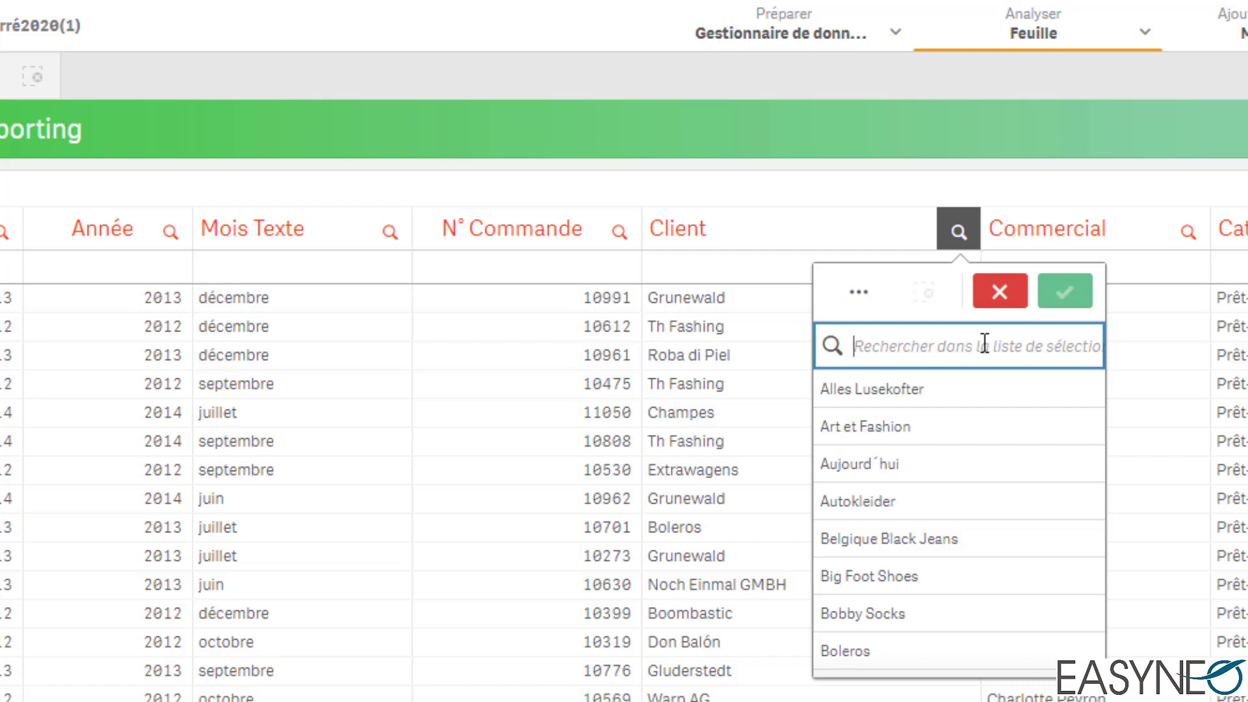
pyautogui.write('*')
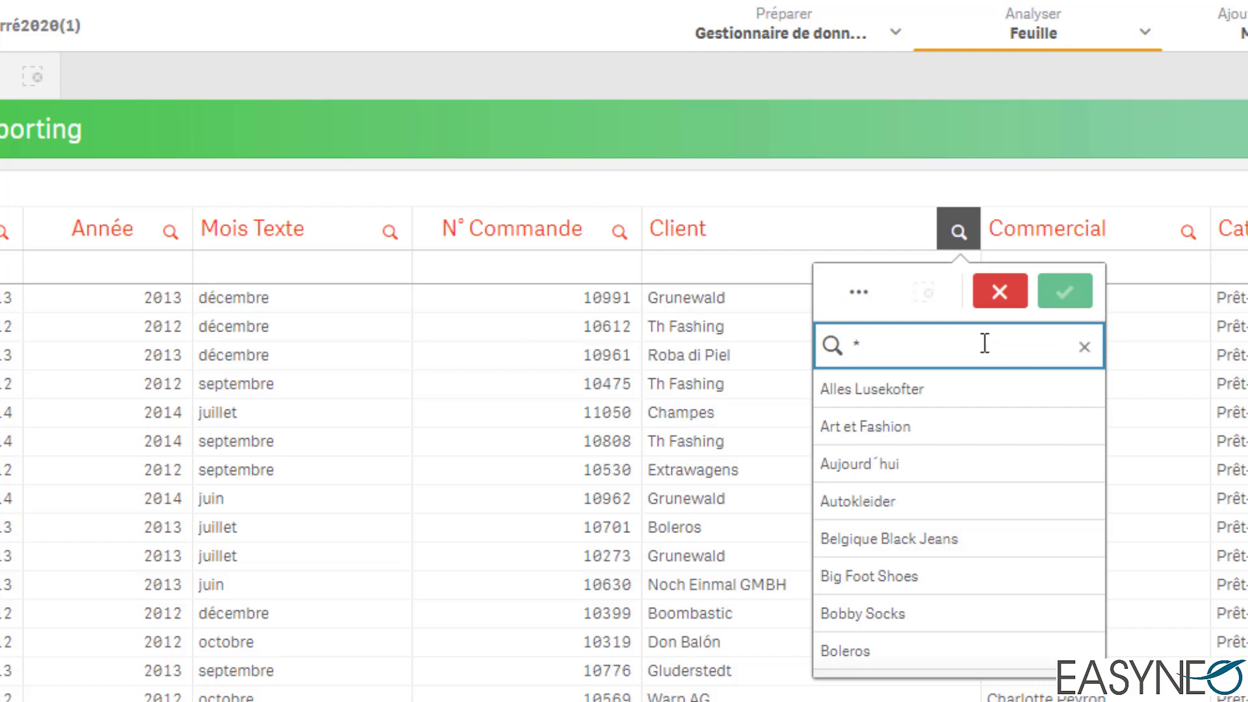
pyautogui.press('BackSpace')
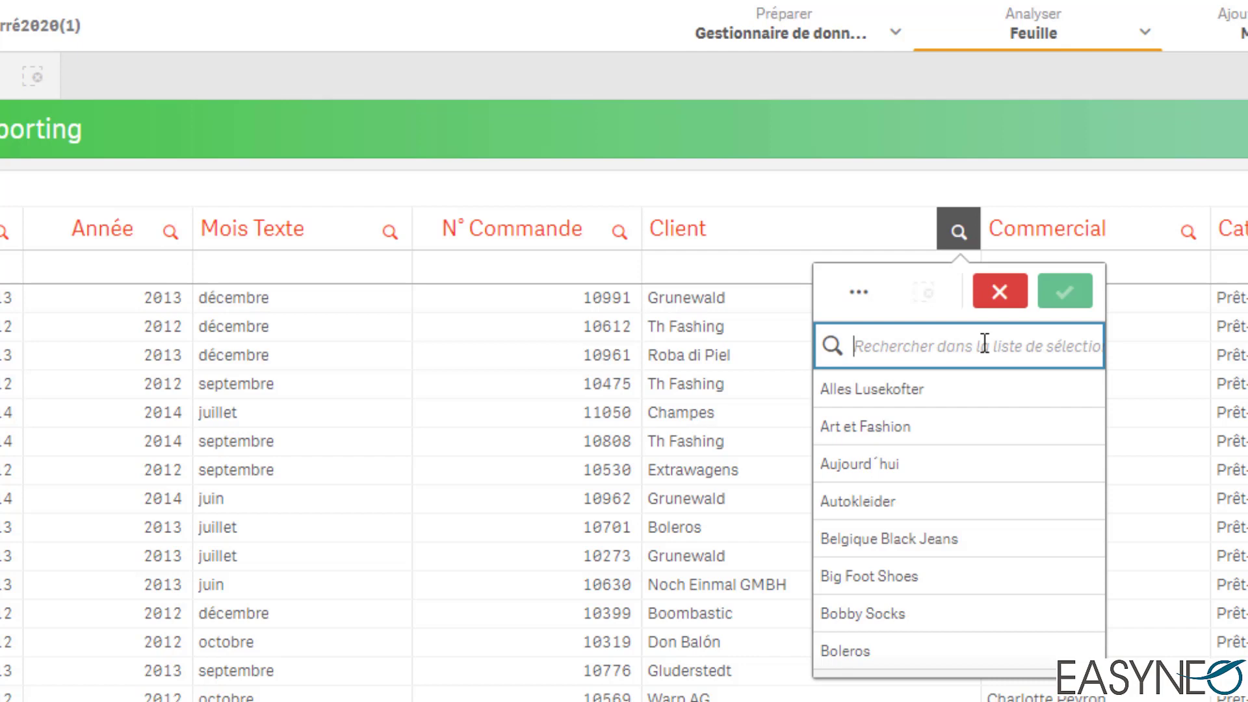
pyautogui.write('Bo')
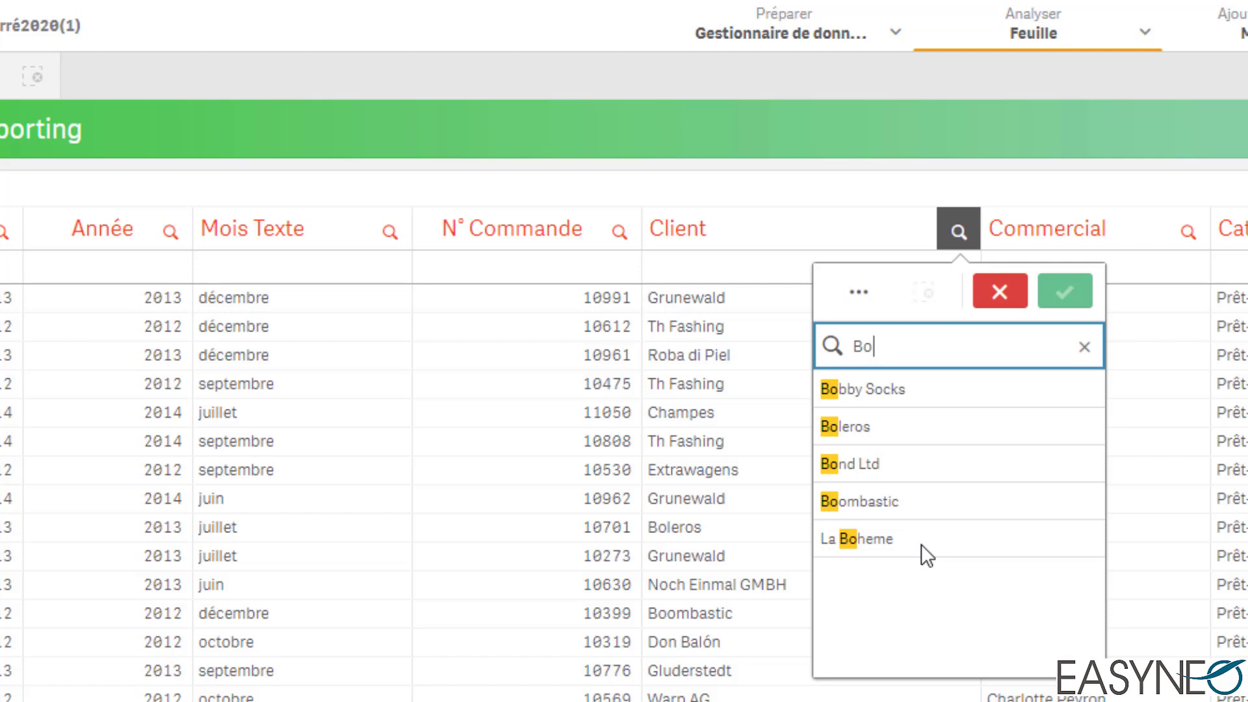
pyautogui.write('*')
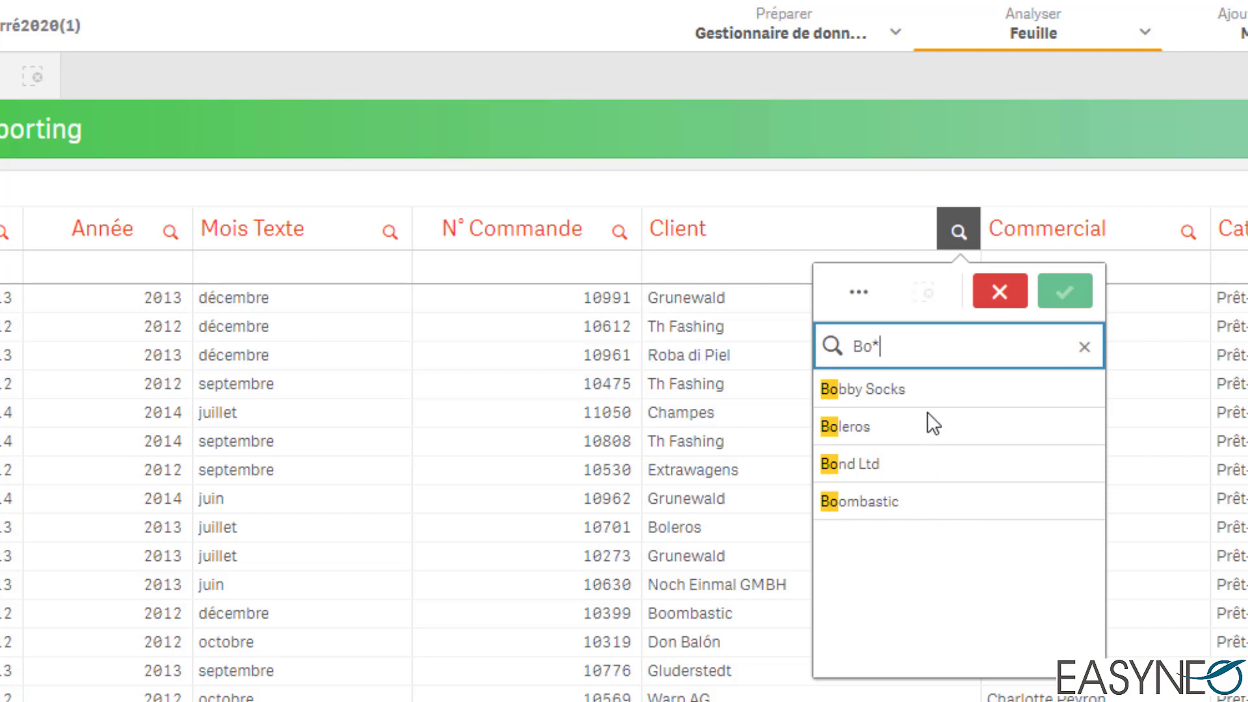
# Step: Select the clients Bobby Socks, Boleros, Bond Ltd and Boombastic, and clear the whole Client selection
pyautogui.click(908, 425)
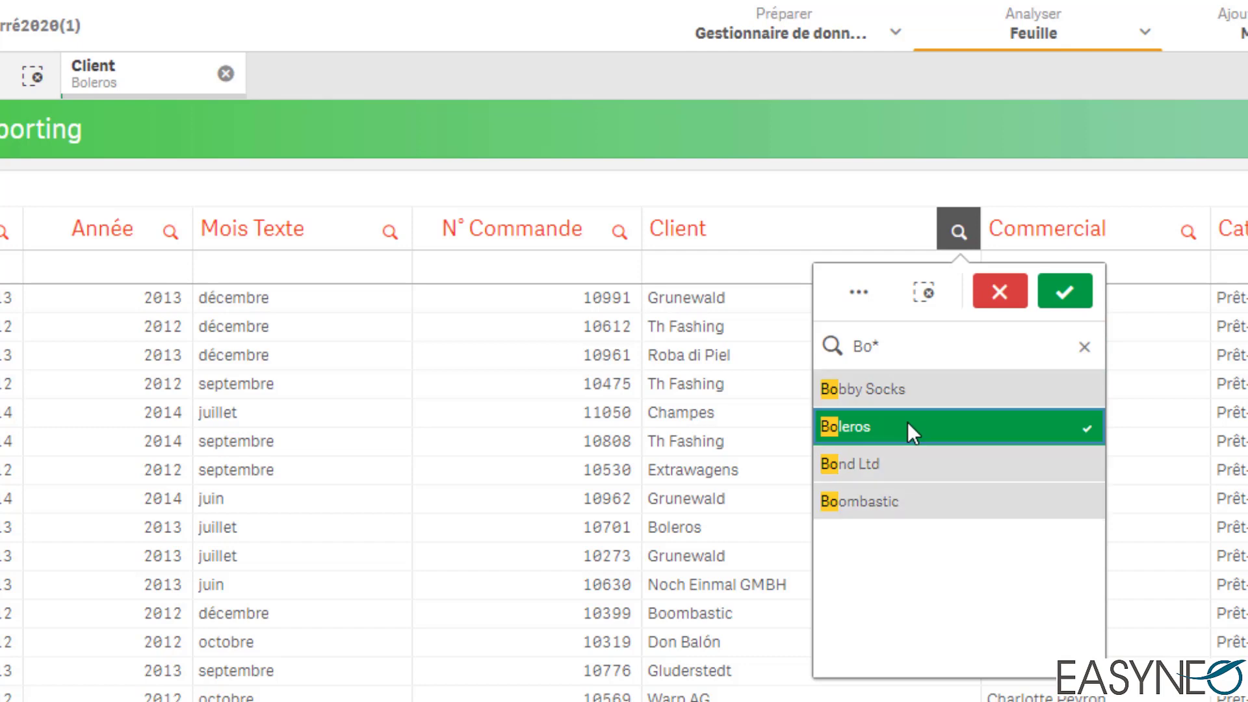
pyautogui.moveTo(919, 399); pyautogui.dragTo(914, 502)
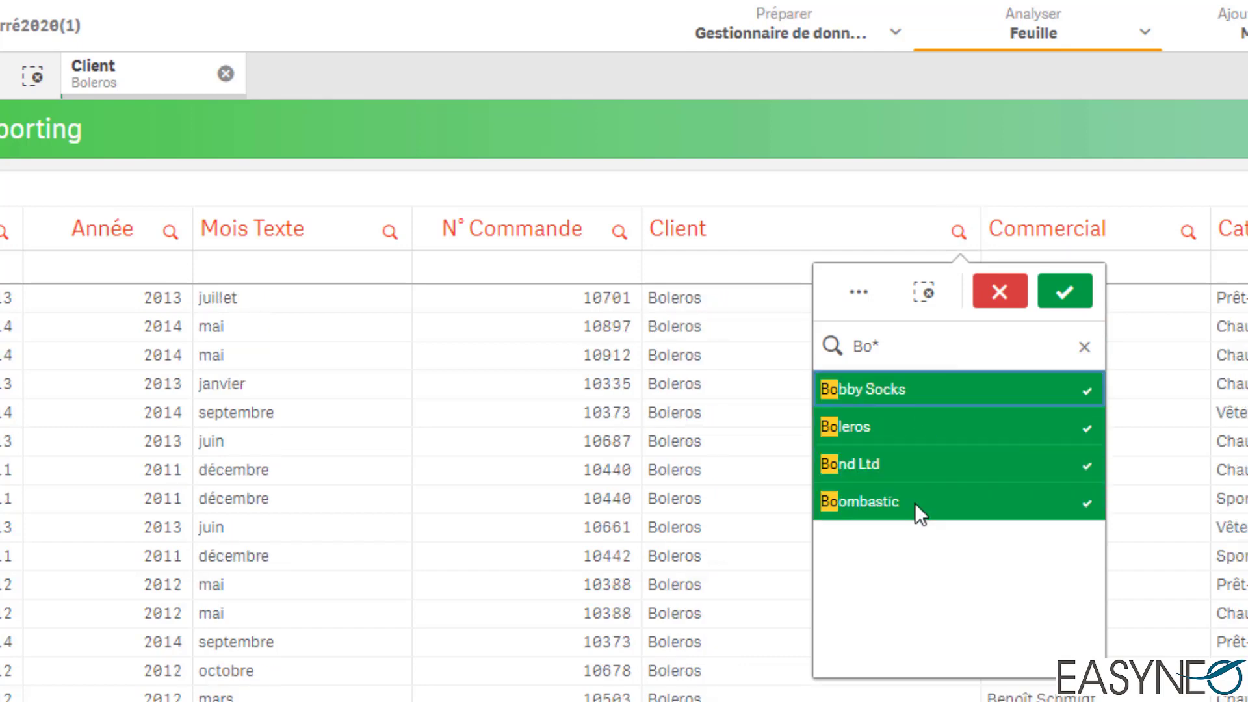
pyautogui.click(1084, 347)
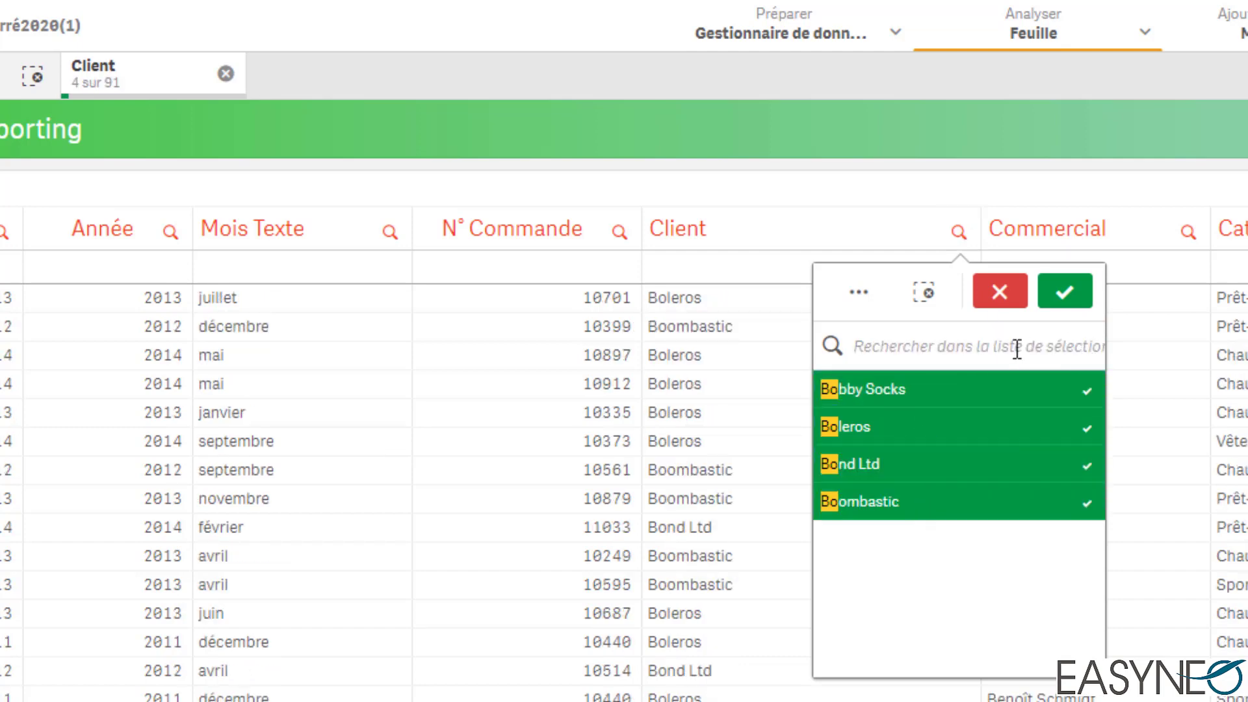
pyautogui.click(226, 75)
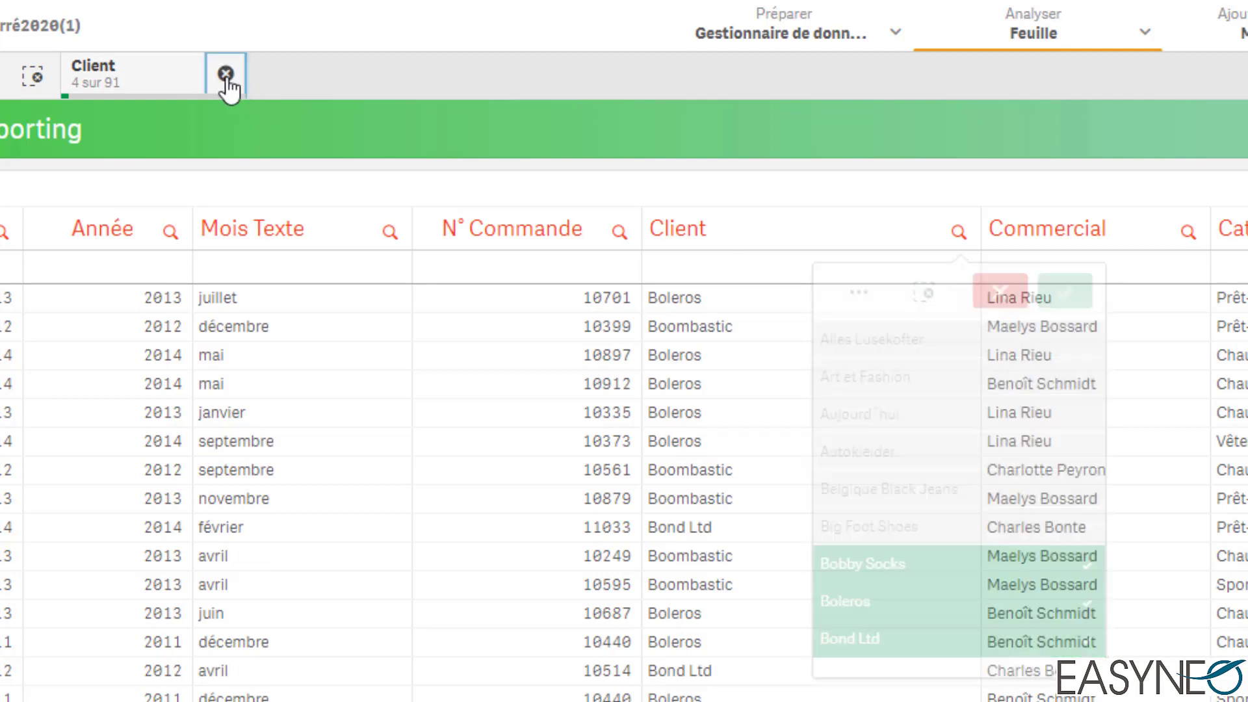
# Step: Search the Client list for names ending in "leros" using the wildcard pattern "*leros"
pyautogui.click(958, 229)
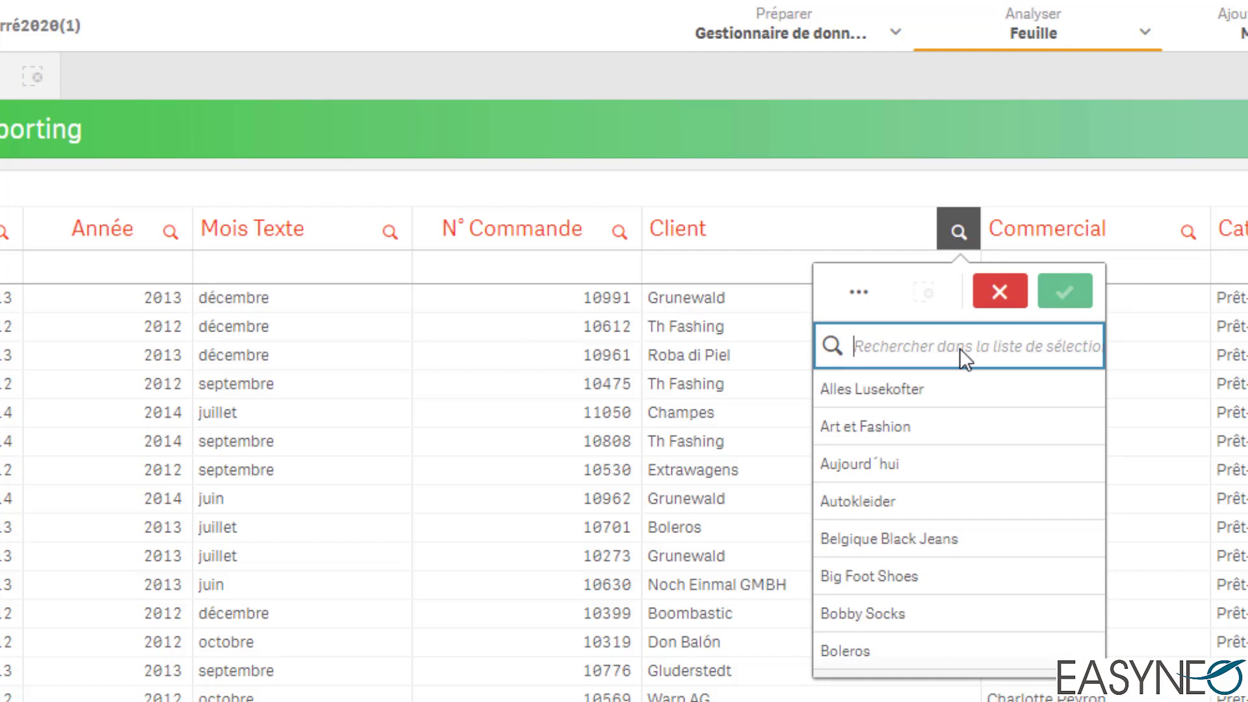
pyautogui.write('*')
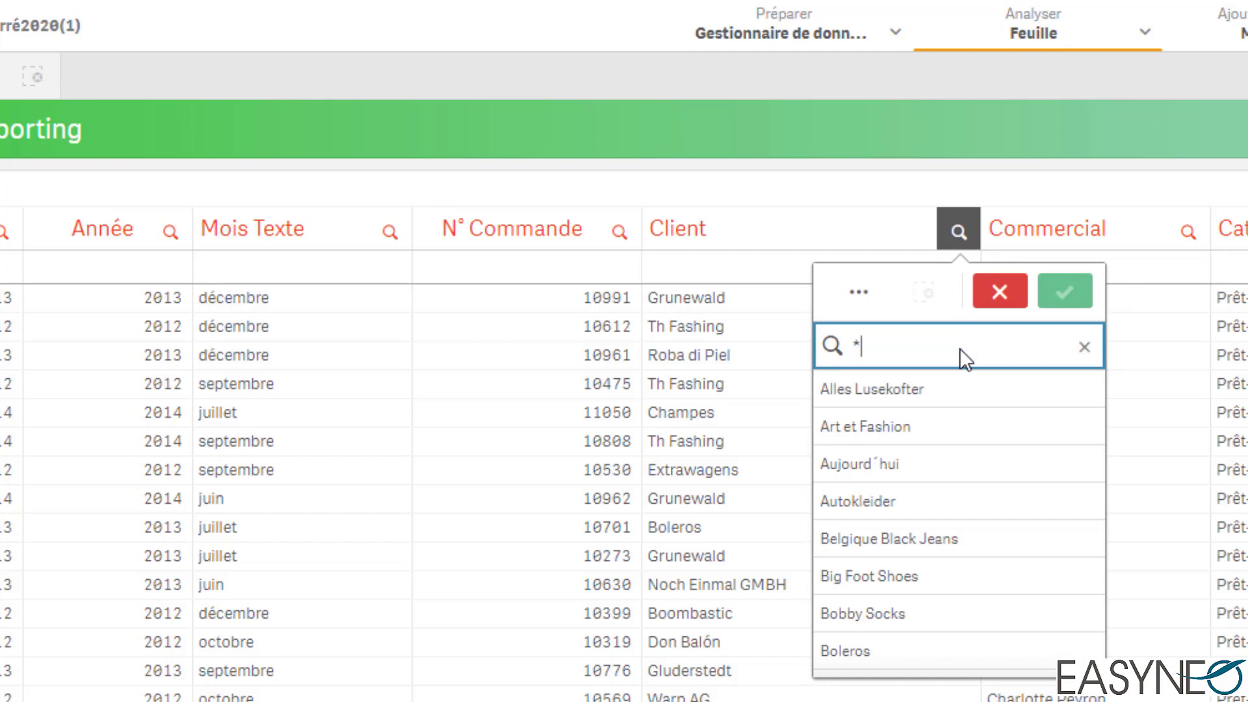
pyautogui.write('leros')
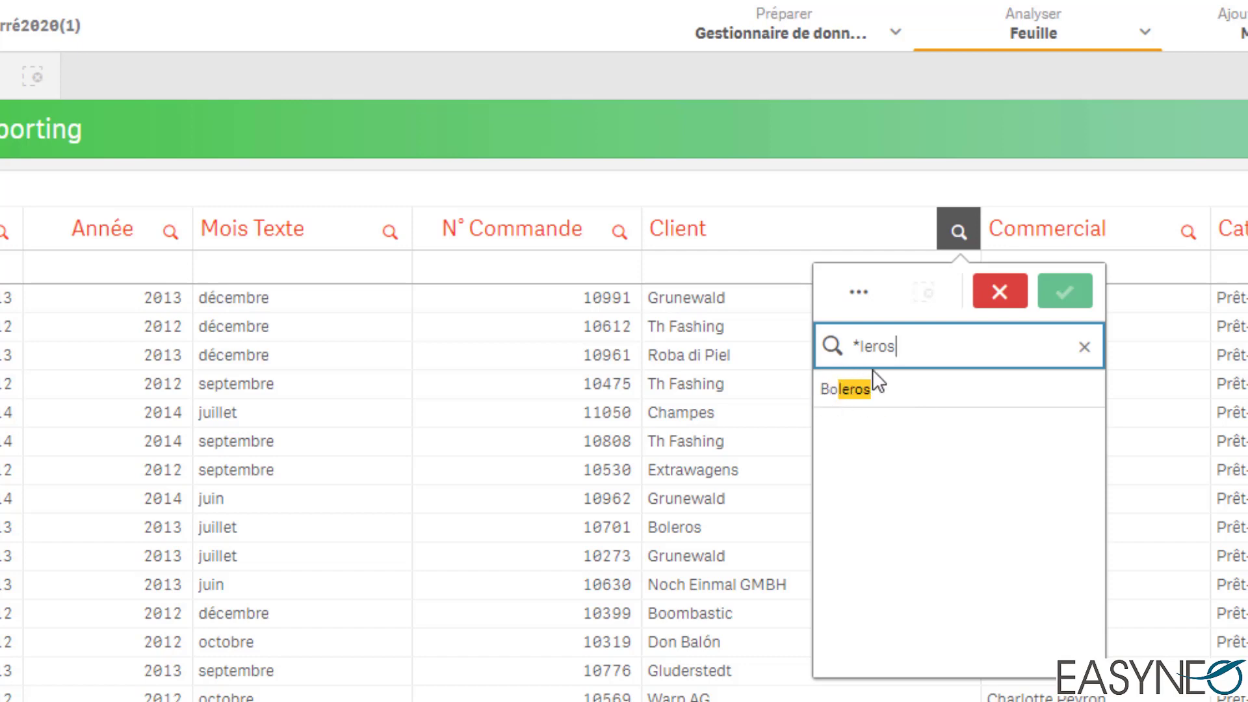
# Step: Shorten the client search to "*s", browse the names ending in s, and empty the search
pyautogui.click(855, 347)
pyautogui.press('Delete')
pyautogui.press('Delete')
pyautogui.press('Delete')
pyautogui.press('Delete')
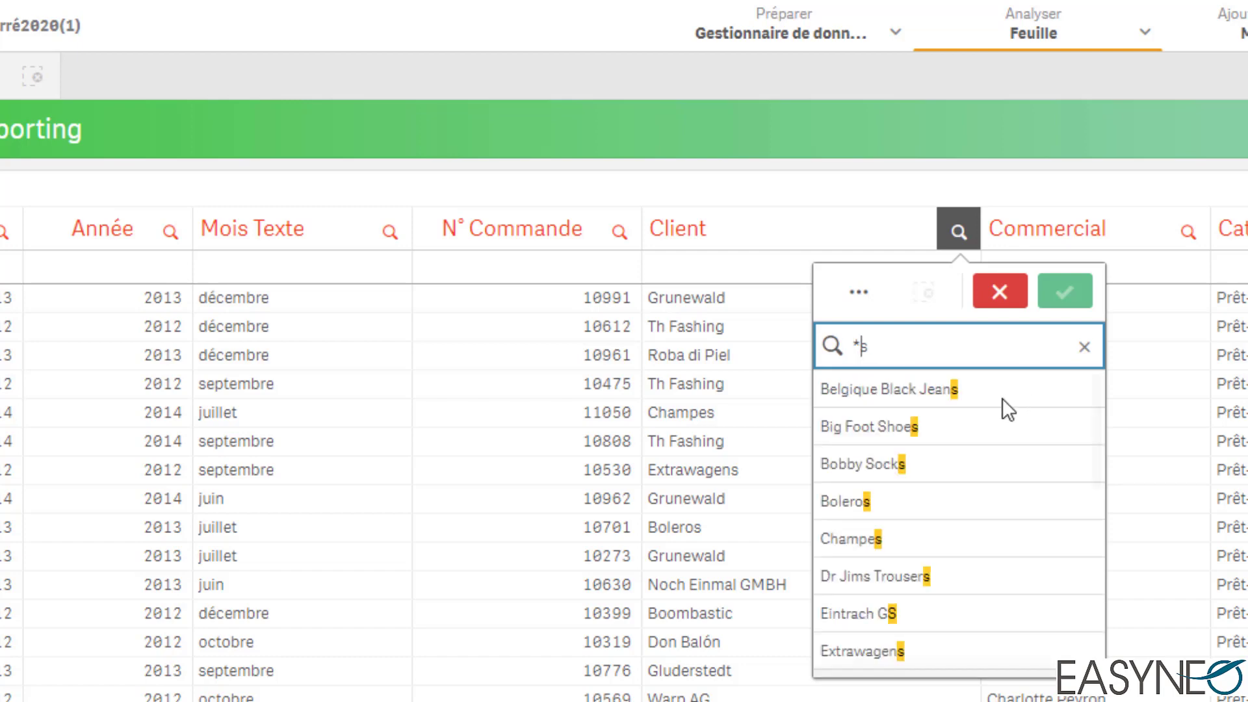
pyautogui.moveTo(1094, 429); pyautogui.dragTo(1109, 339)
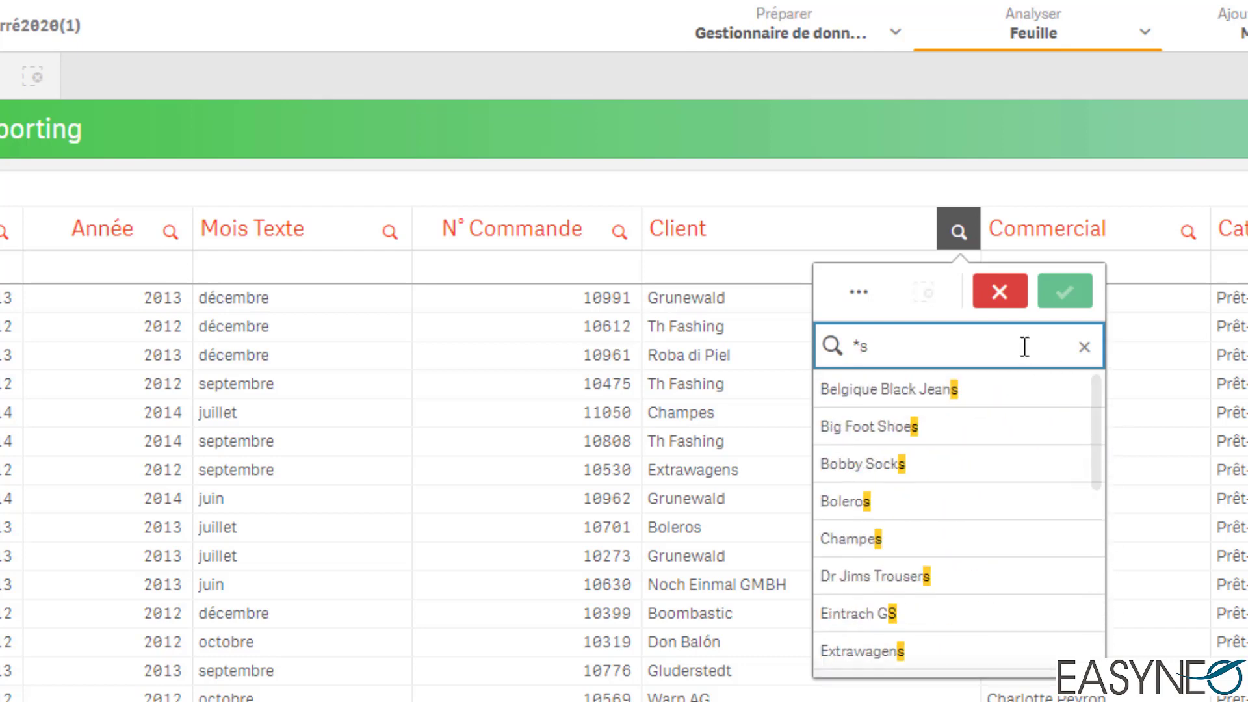
pyautogui.press('BackSpace')
pyautogui.press('BackSpace')
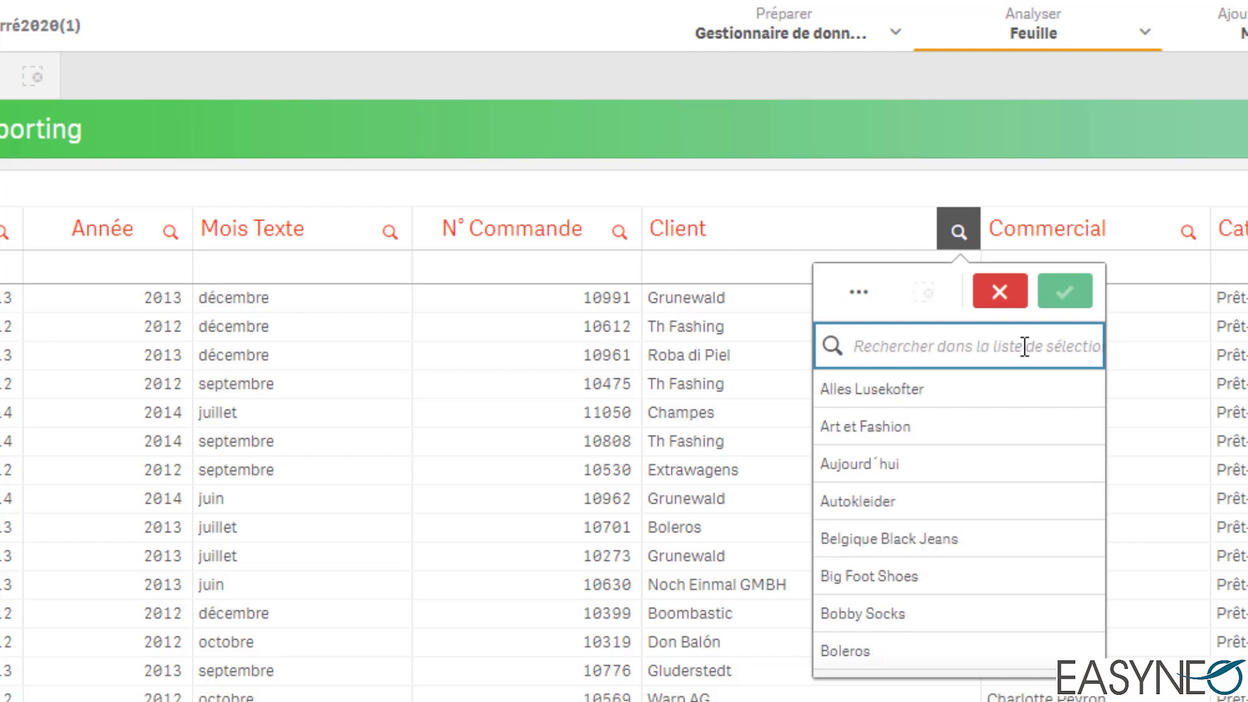
# Step: Search the Client list for names containing "*lero*", broaden the pattern to "*le*", and empty the search
pyautogui.write('*')
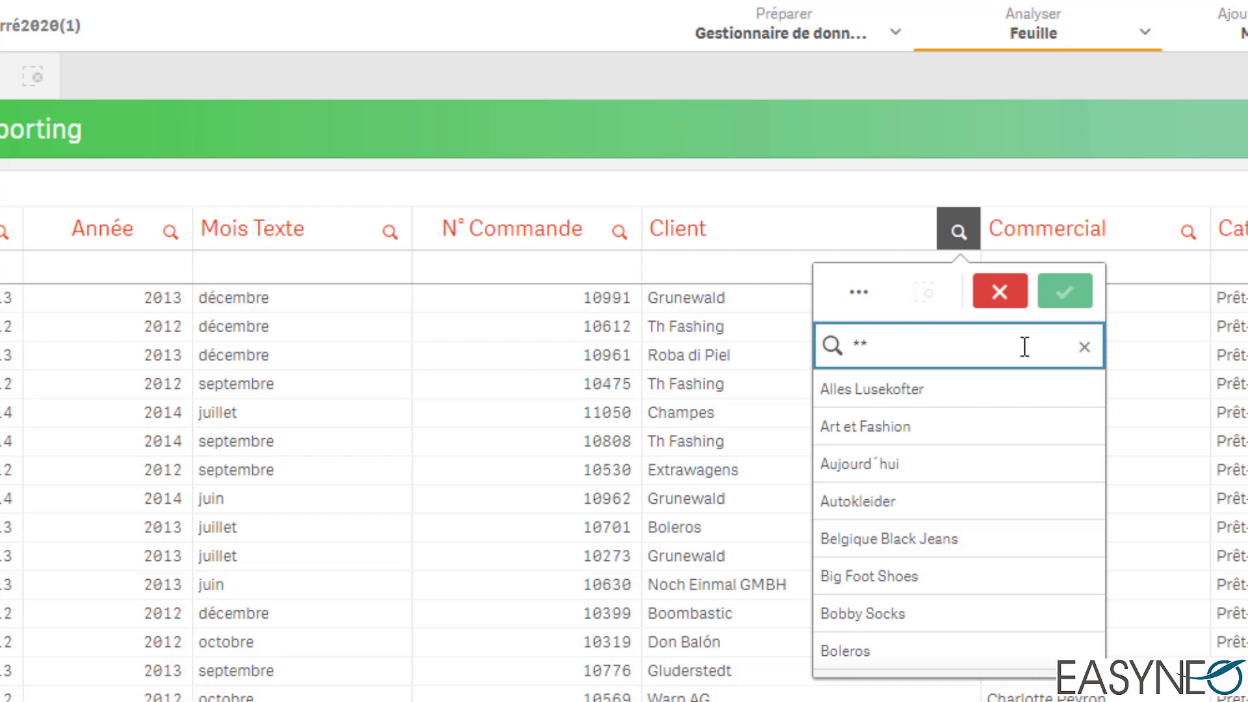
pyautogui.write('lero')
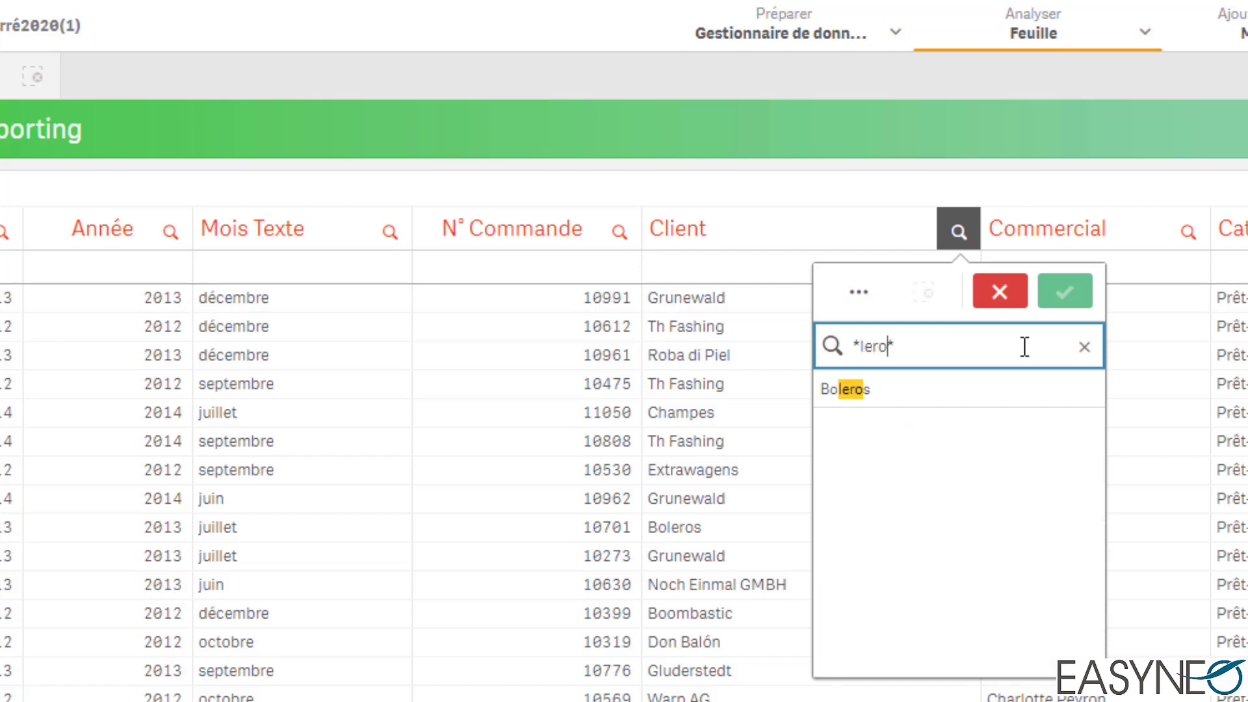
pyautogui.press('BackSpace')
pyautogui.press('BackSpace')
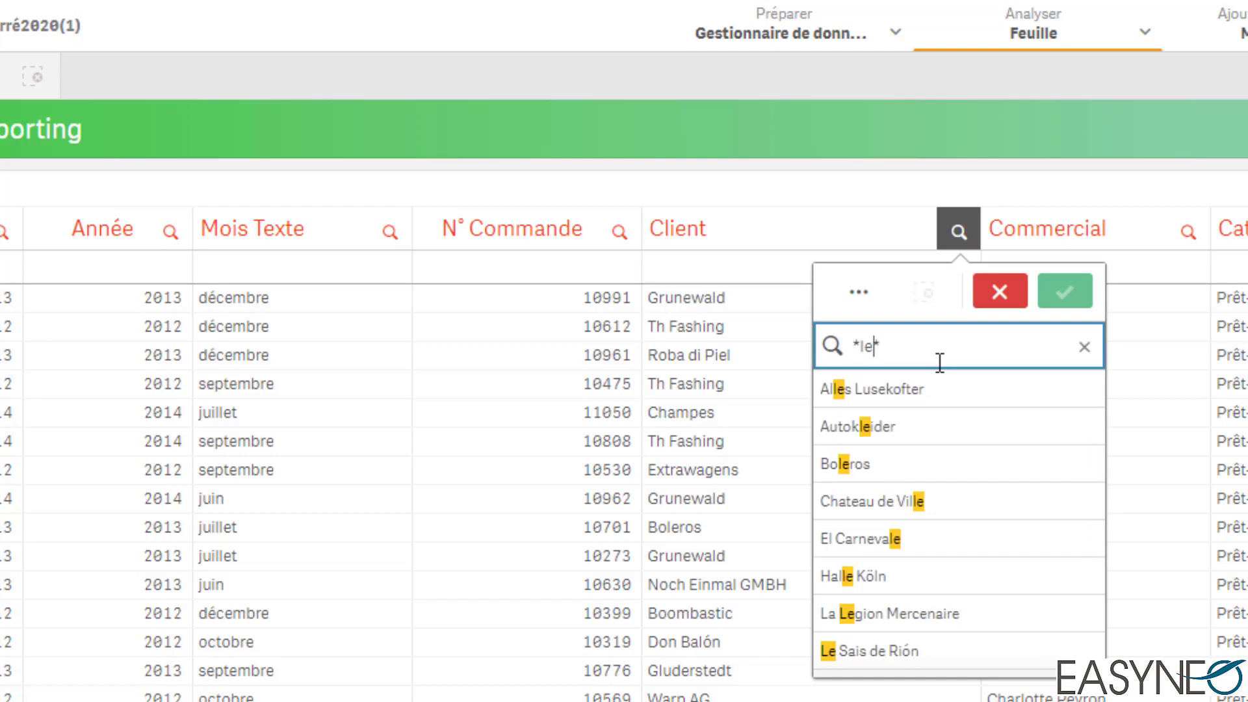
pyautogui.press('Right')
pyautogui.press('BackSpace')
pyautogui.press('BackSpace')
pyautogui.press('BackSpace')
pyautogui.press('BackSpace')
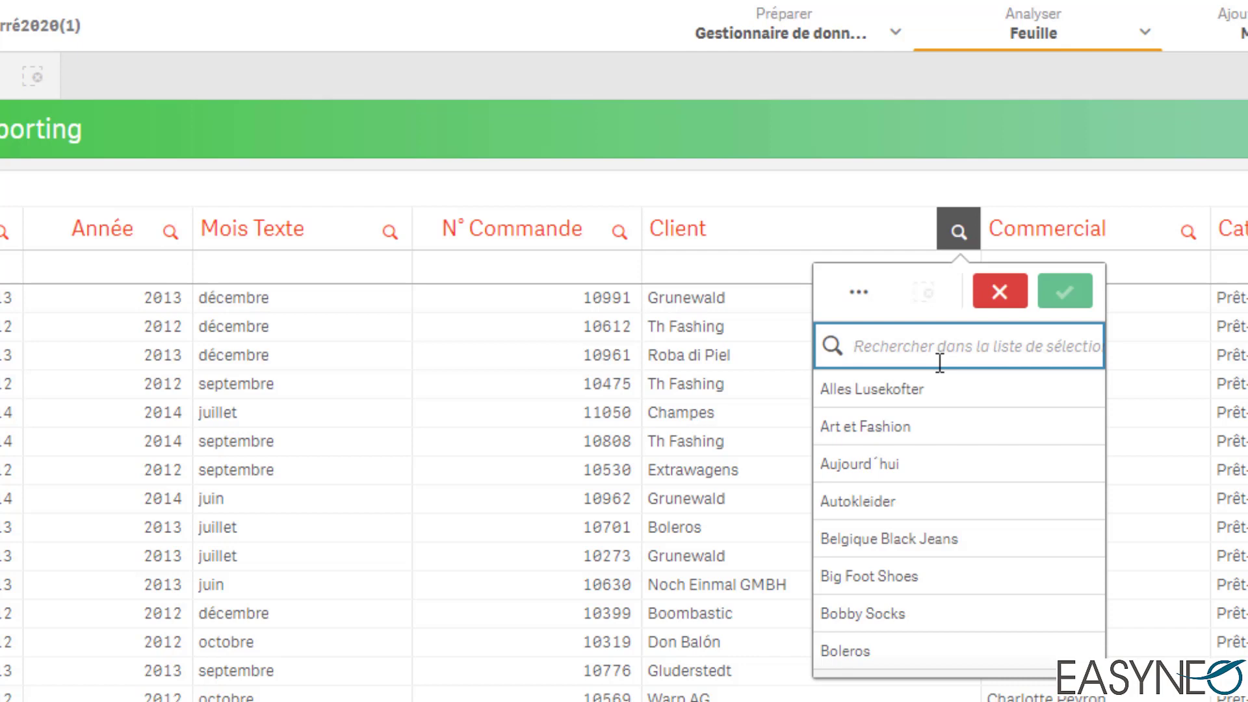
# Step: Search the Client list for "Boleros" and replace its middle letters with a single-character wildcard, giving "Bo?os"
pyautogui.write('?')
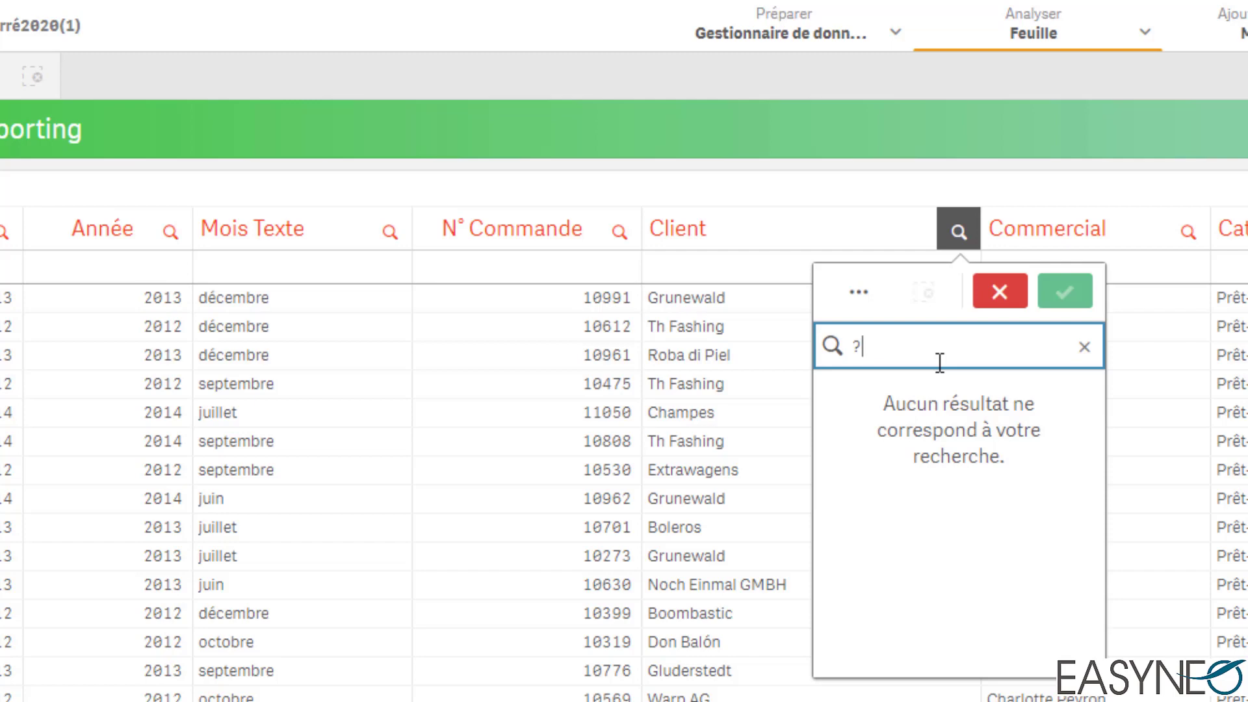
pyautogui.press('BackSpace')
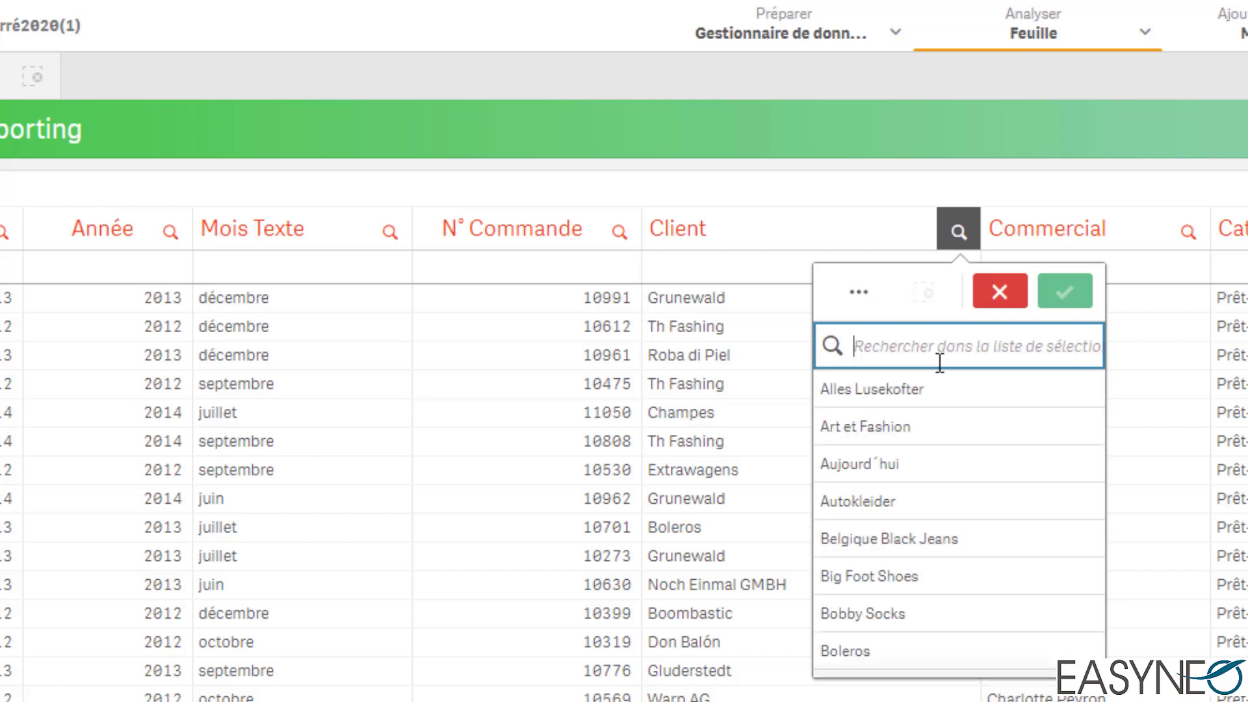
pyautogui.write('Boleros')
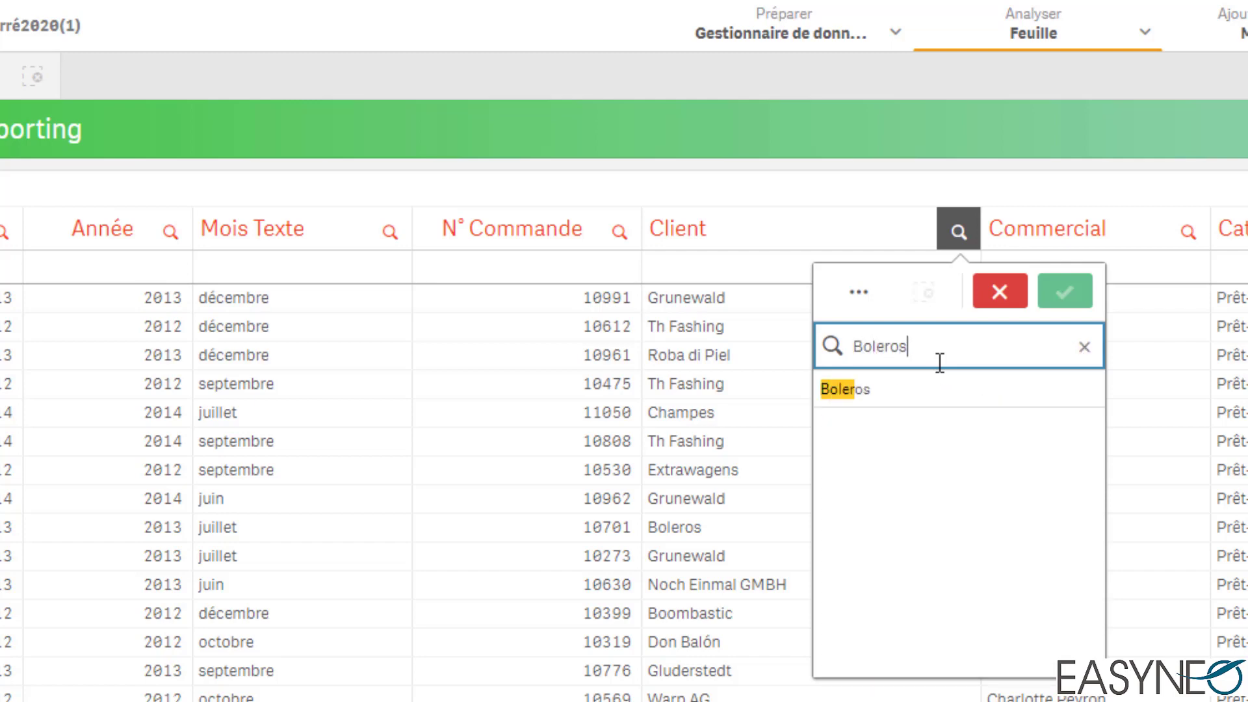
pyautogui.press('Left')
pyautogui.press('Left')
pyautogui.press('Left')
pyautogui.press('BackSpace')
pyautogui.write('?')
pyautogui.press('Delete')
pyautogui.press('Delete')
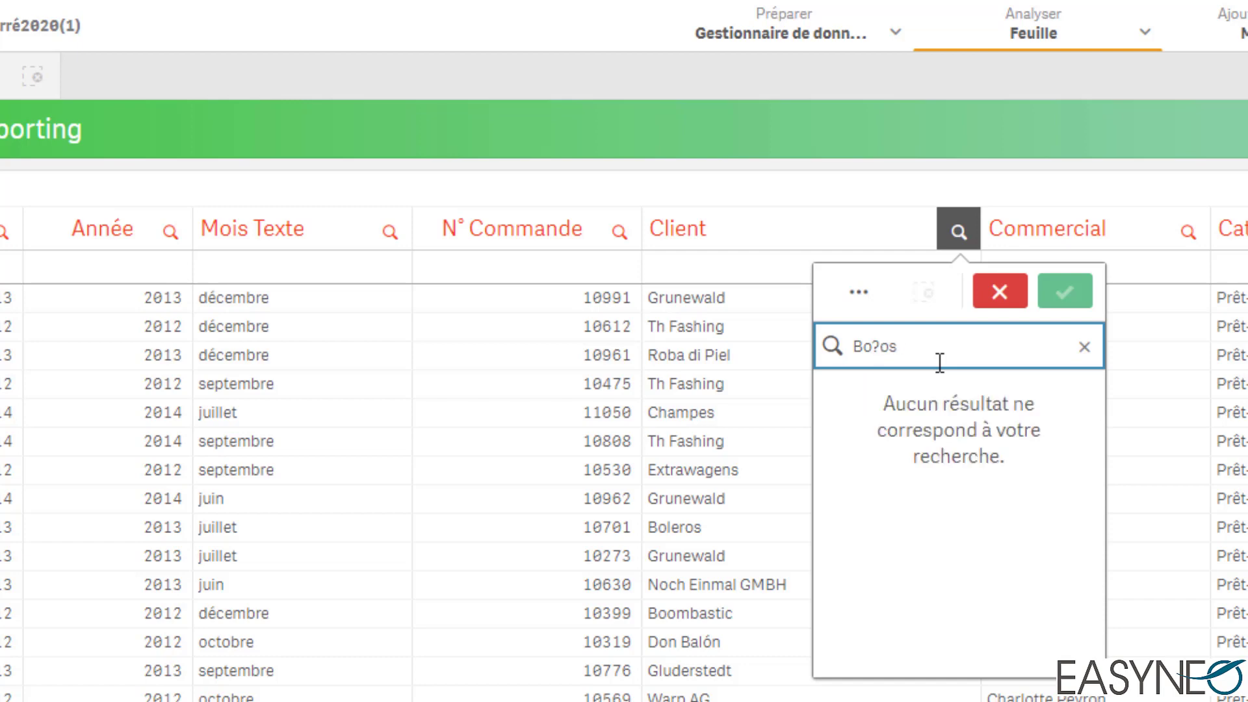
# Step: Change the client search pattern to "Bo?*os", replace it with "Bo?eros", and close the Client list without selecting anything
pyautogui.write('*')
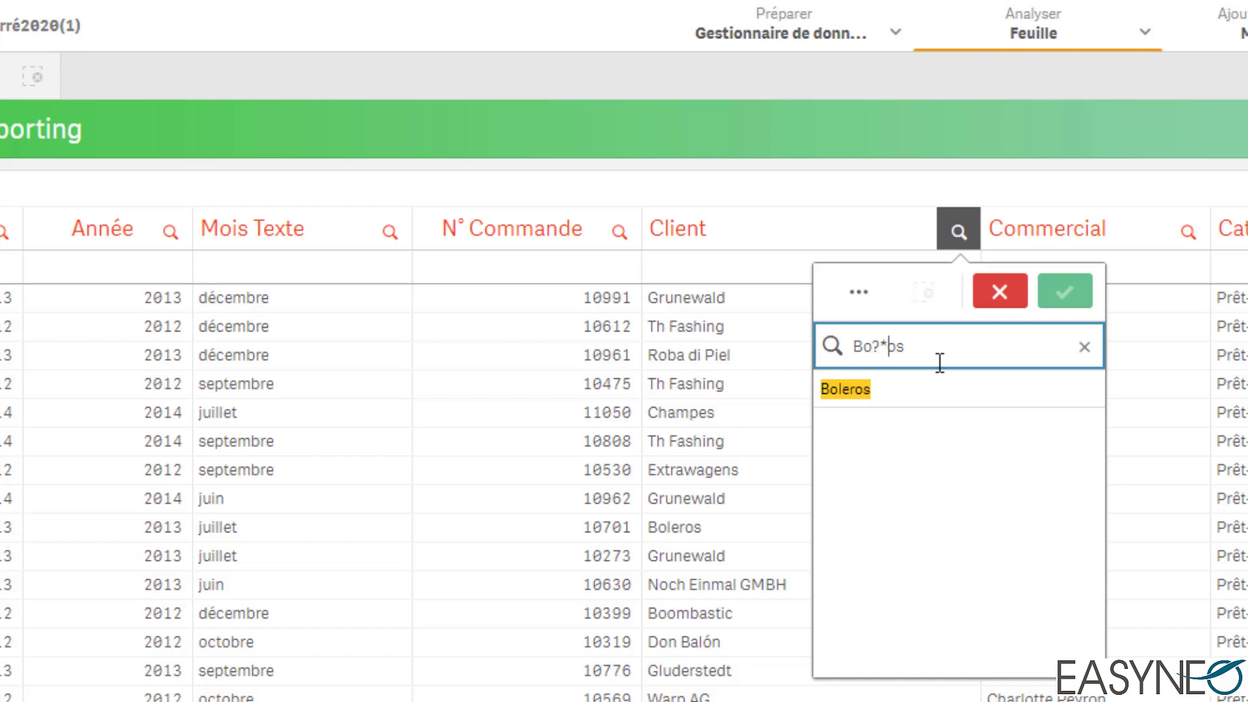
pyautogui.press('Left')
pyautogui.press('BackSpace')
pyautogui.press('BackSpace')
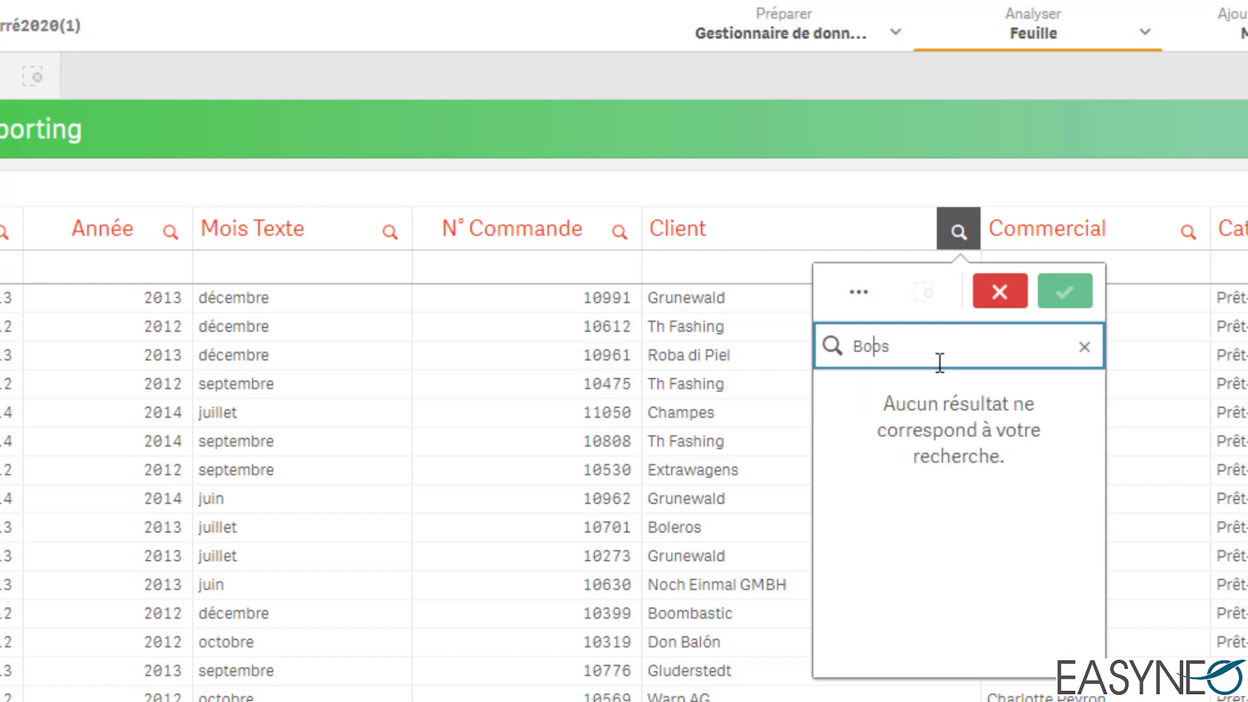
pyautogui.write('?er')
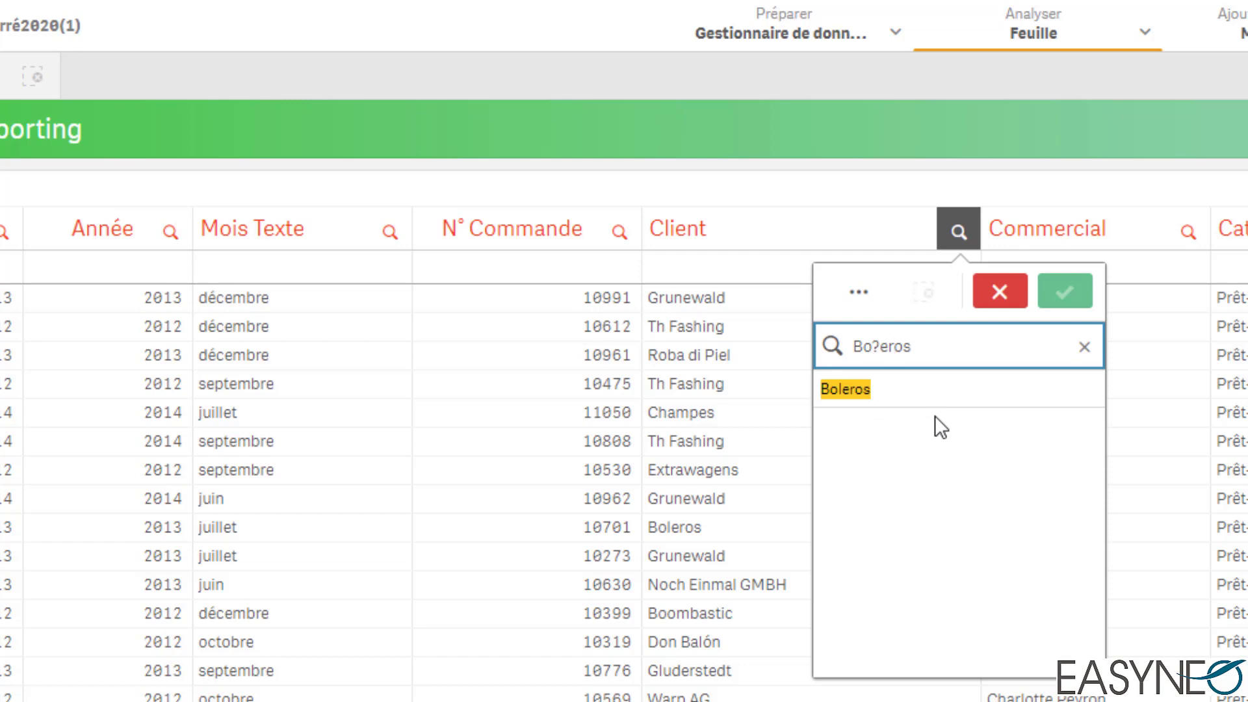
pyautogui.click(1003, 296)
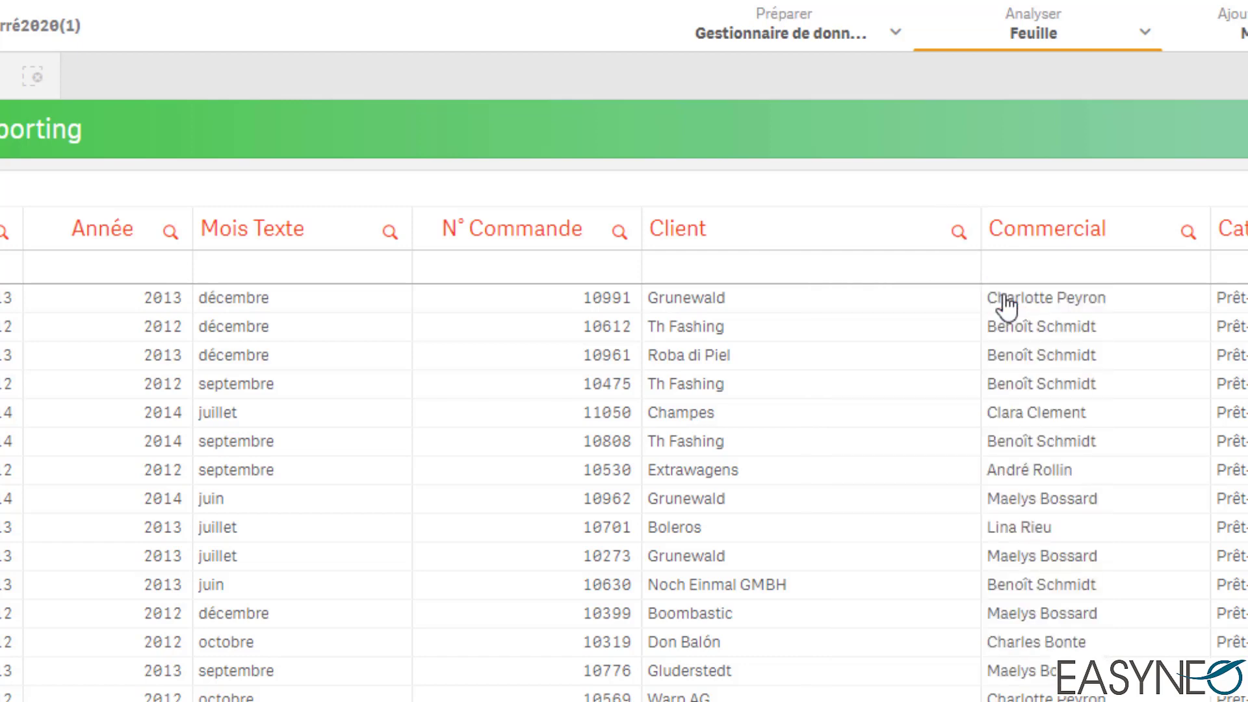
# Step: Search the Client list with the expression "=sum(Montant)>=100" and raise its threshold to 10000 and 100000
pyautogui.click(959, 231)
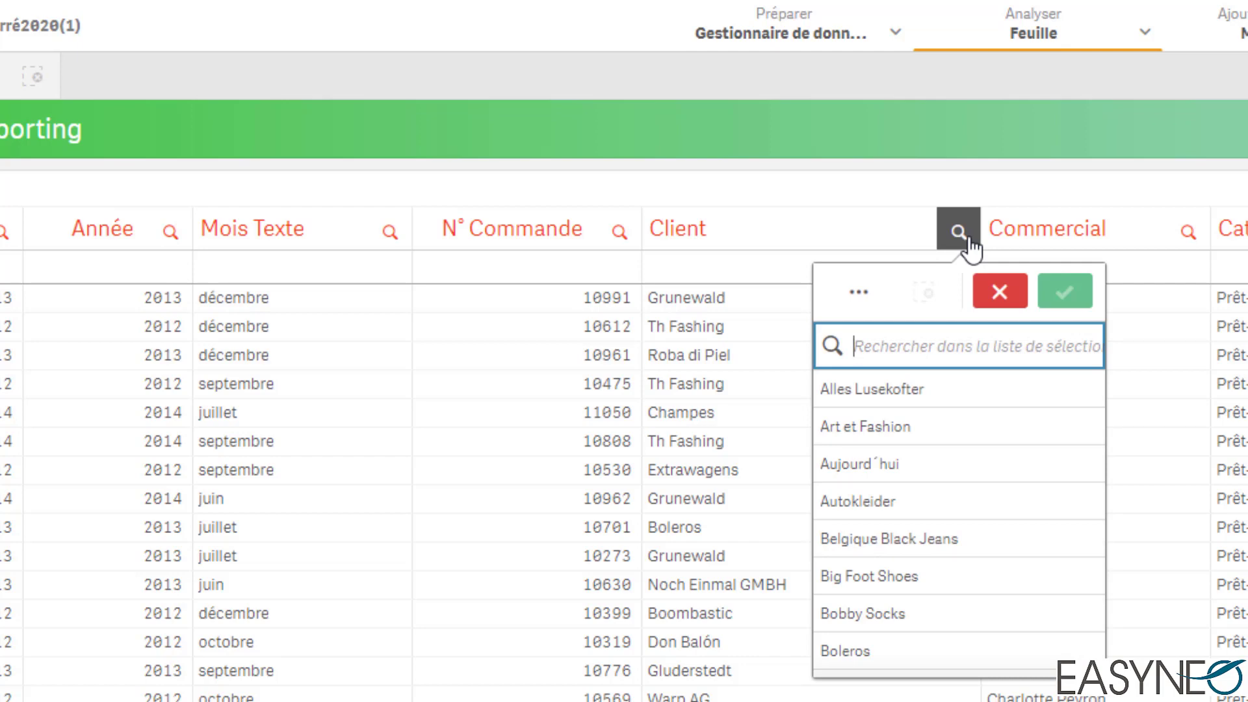
pyautogui.write('sum(')
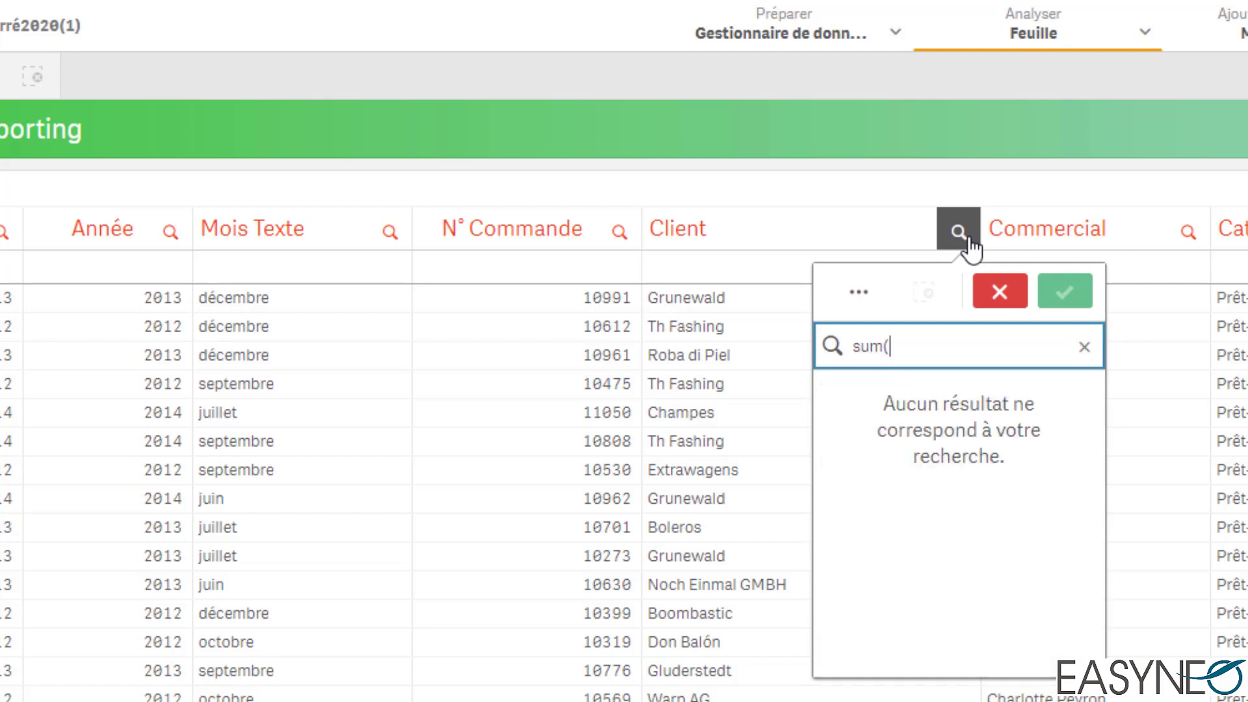
pyautogui.write('Montant)>=100')
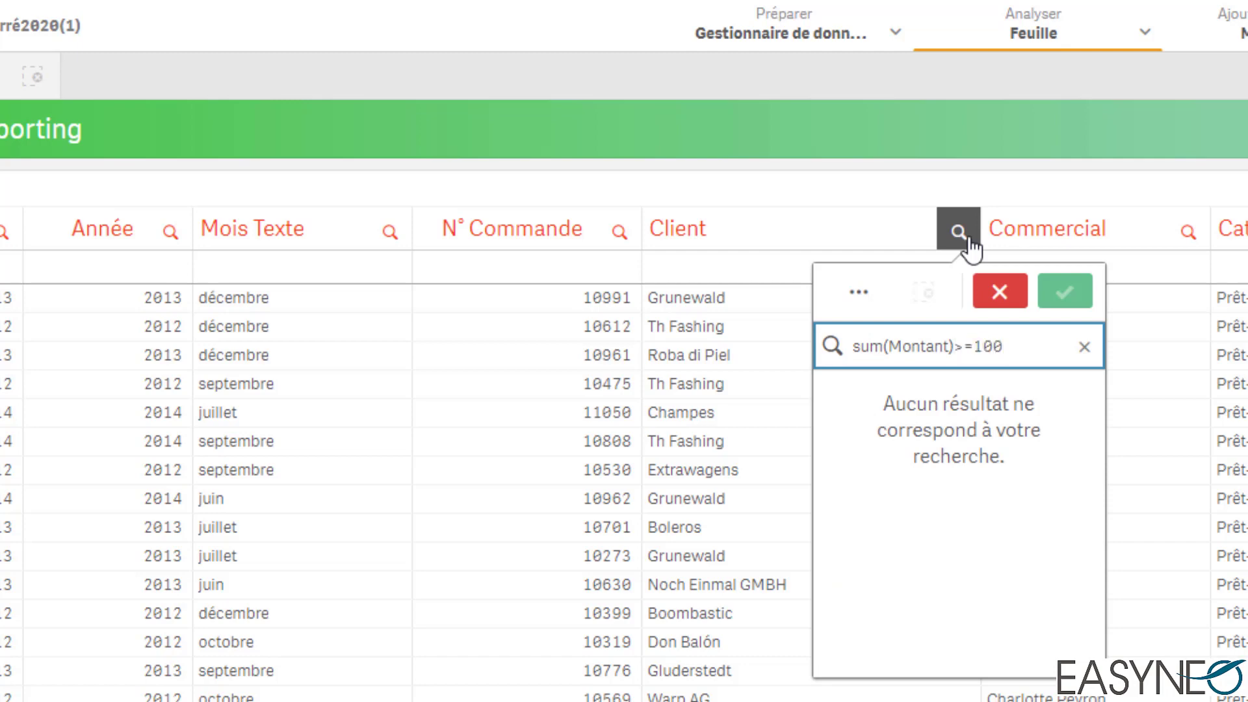
pyautogui.click(854, 345)
pyautogui.write('=')
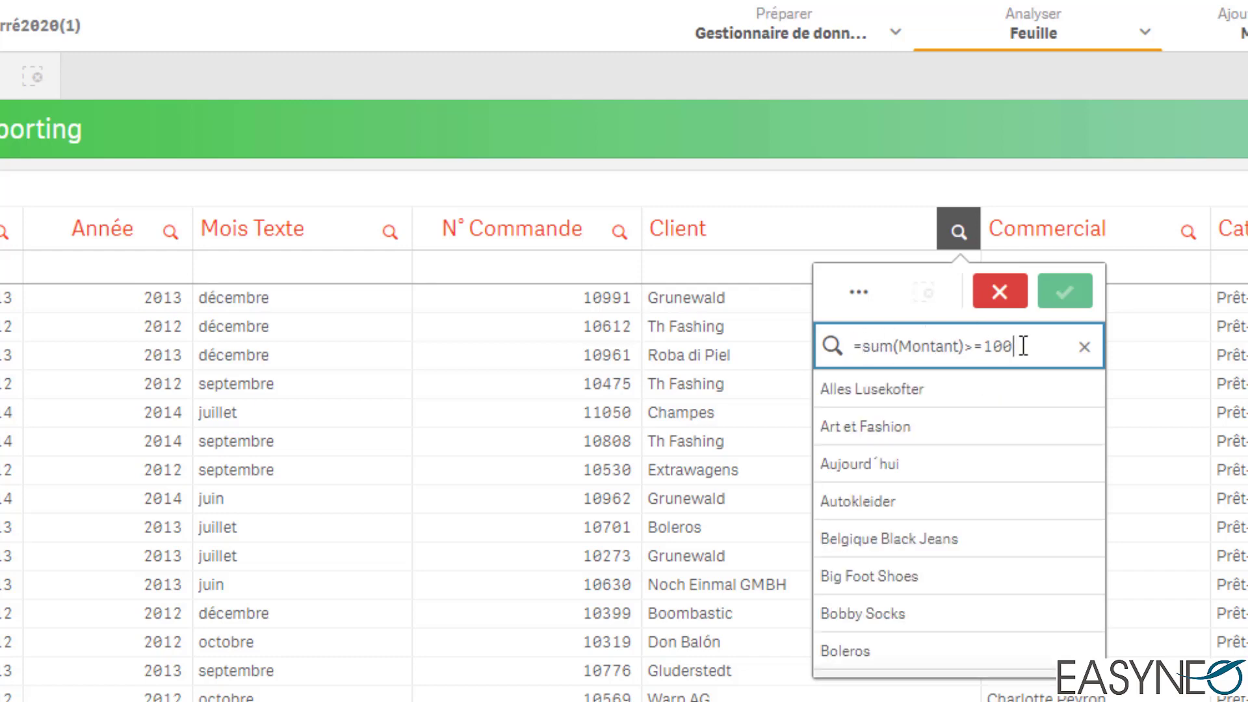
pyautogui.write('00')
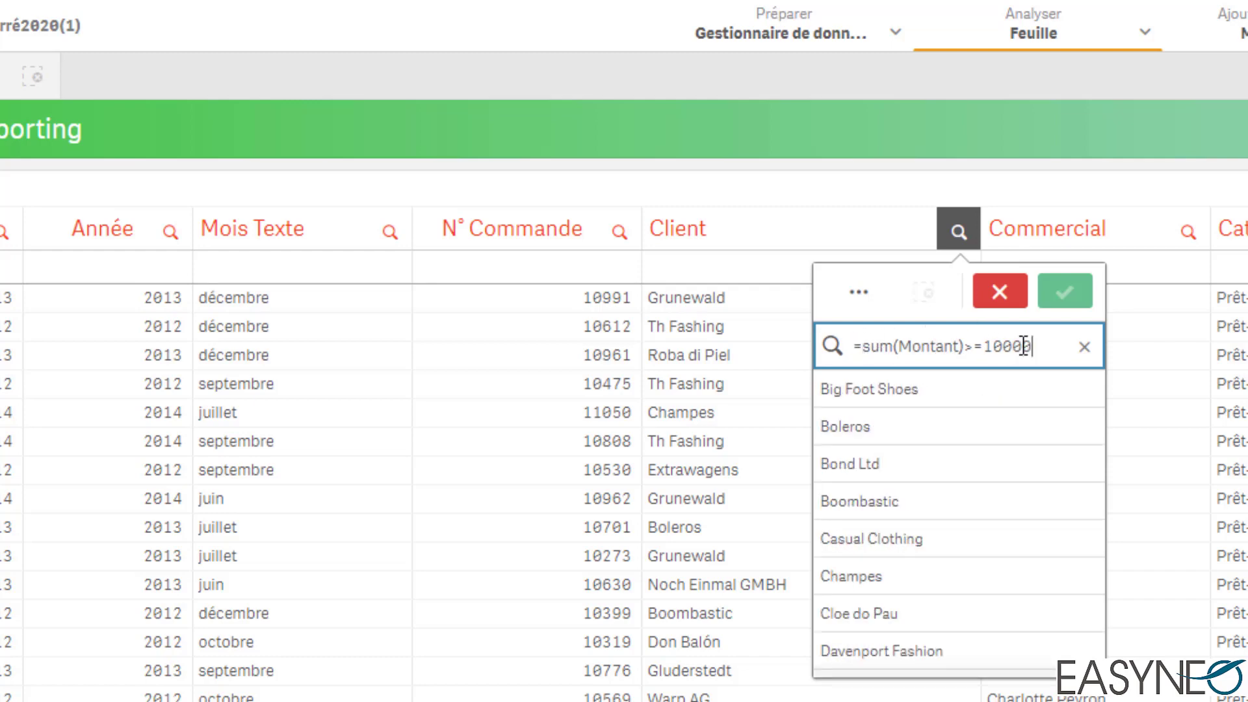
pyautogui.write('0')
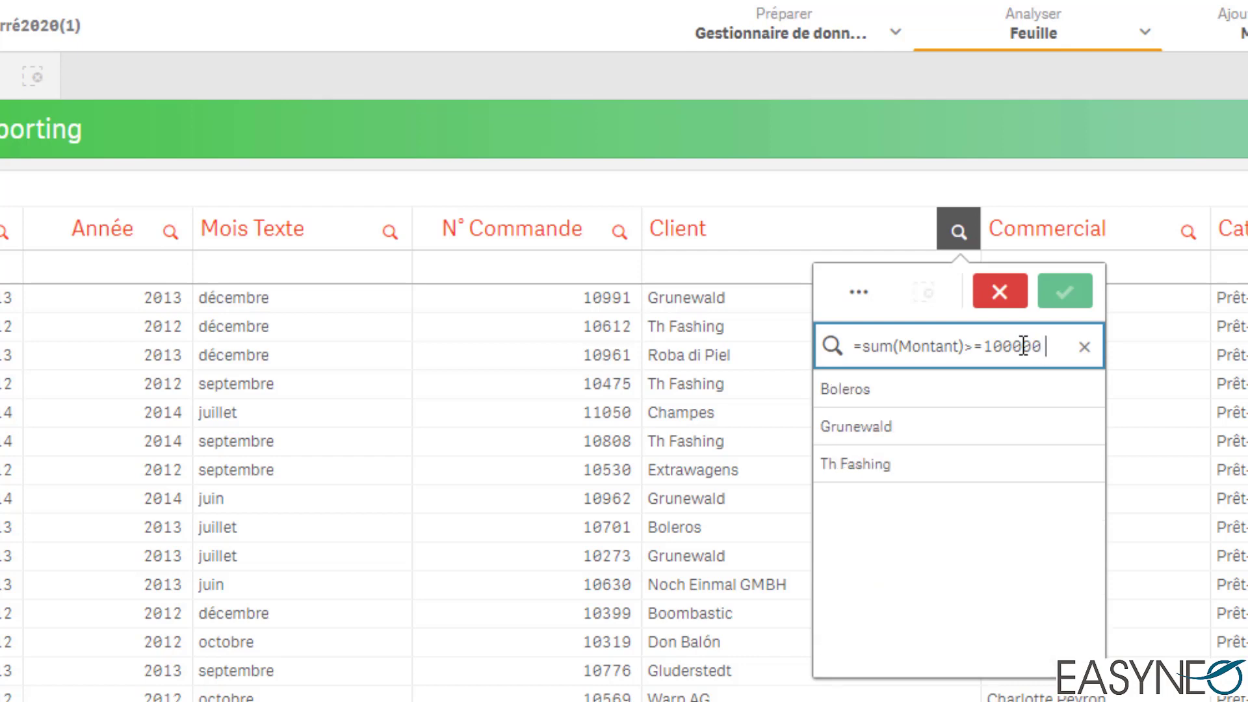
pyautogui.write(' and sum')
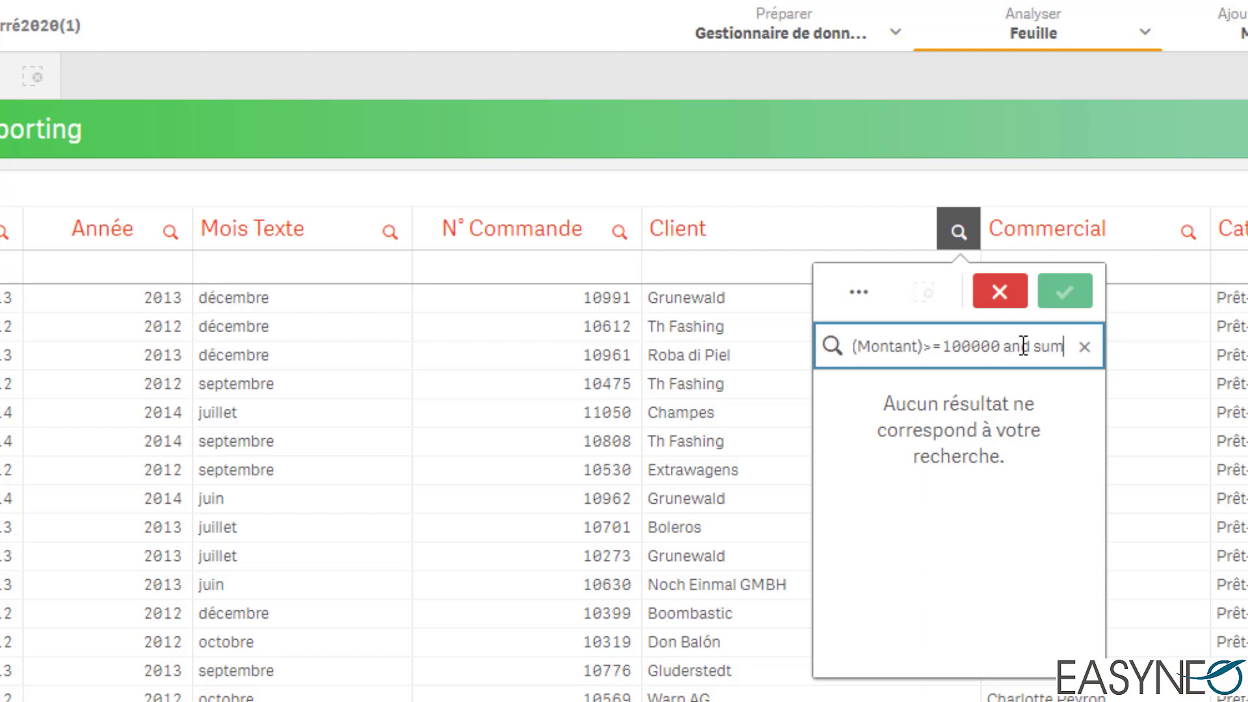
pyautogui.write('(Quantité')
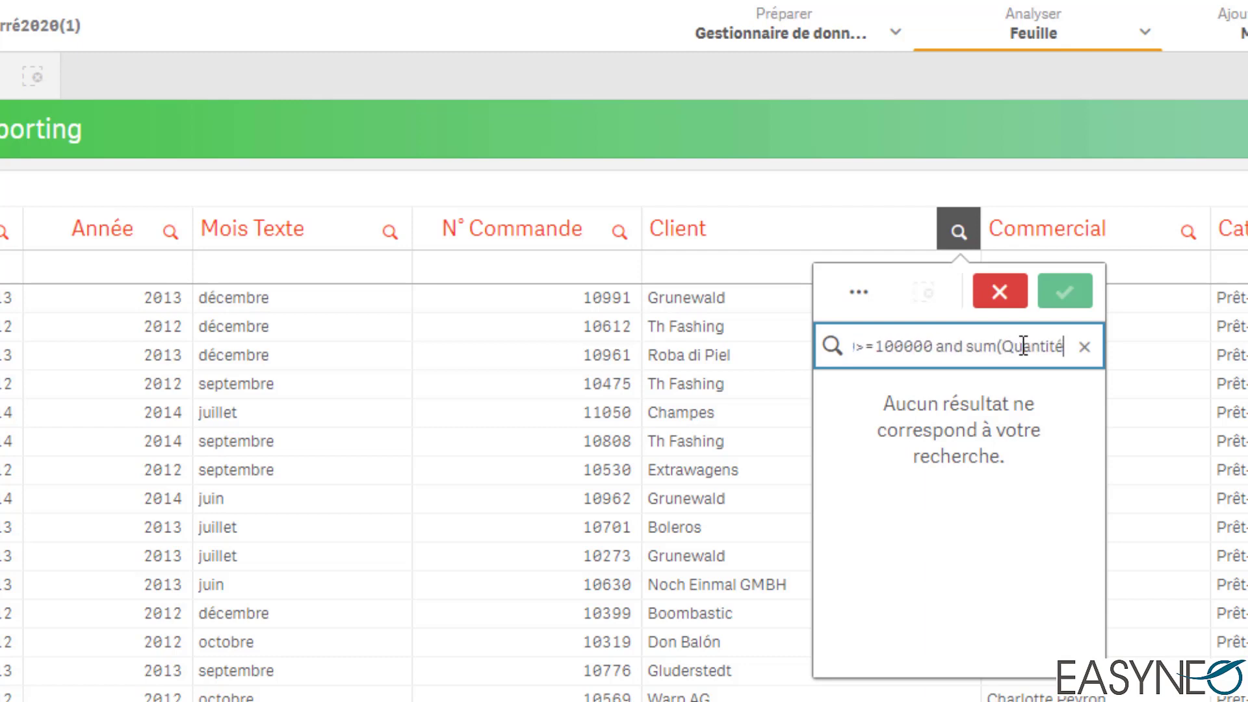
pyautogui.write(')>')
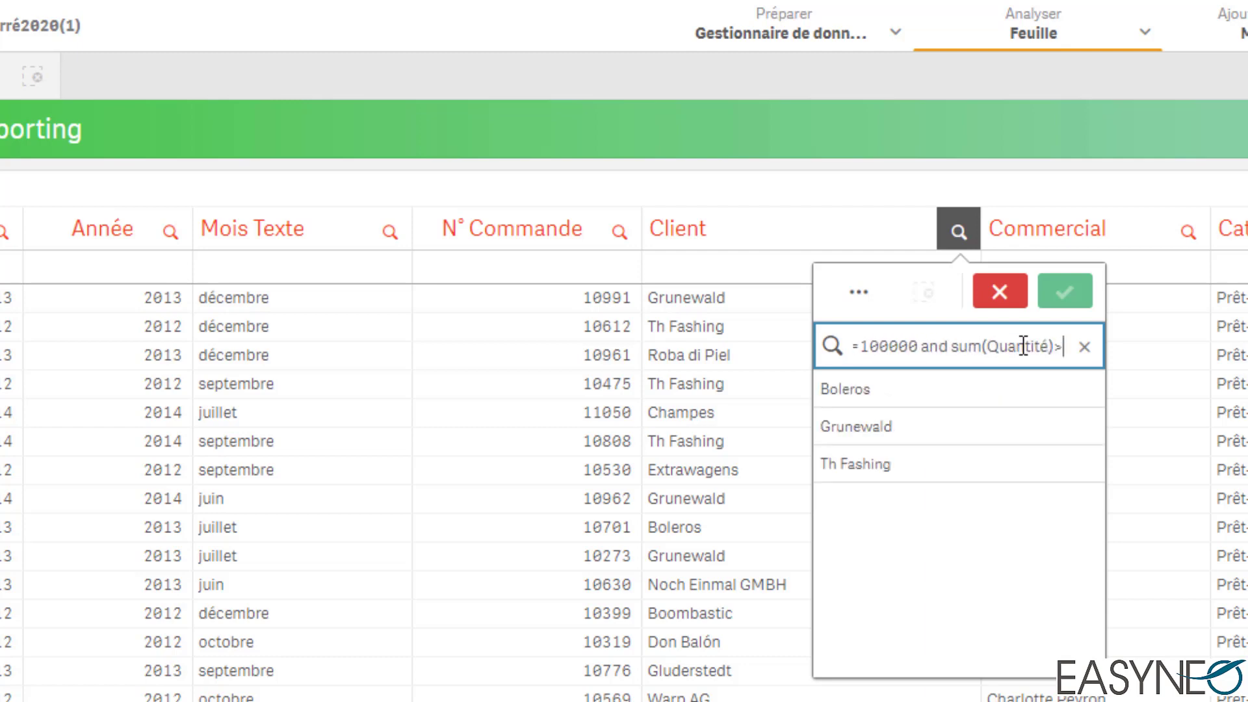
pyautogui.write('=10')
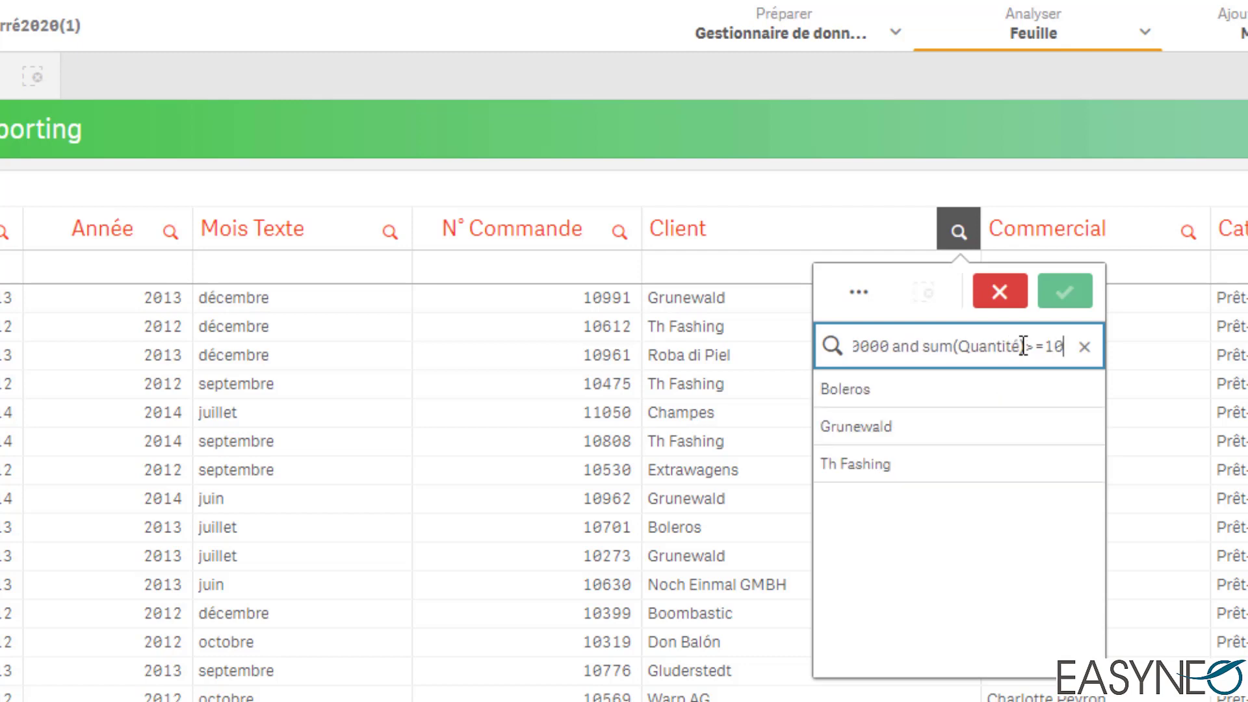
# Step: Filter the table on the found clients Boleros, Grunewald and Th Fashing, and clear the Client selection again
pyautogui.click(987, 386)
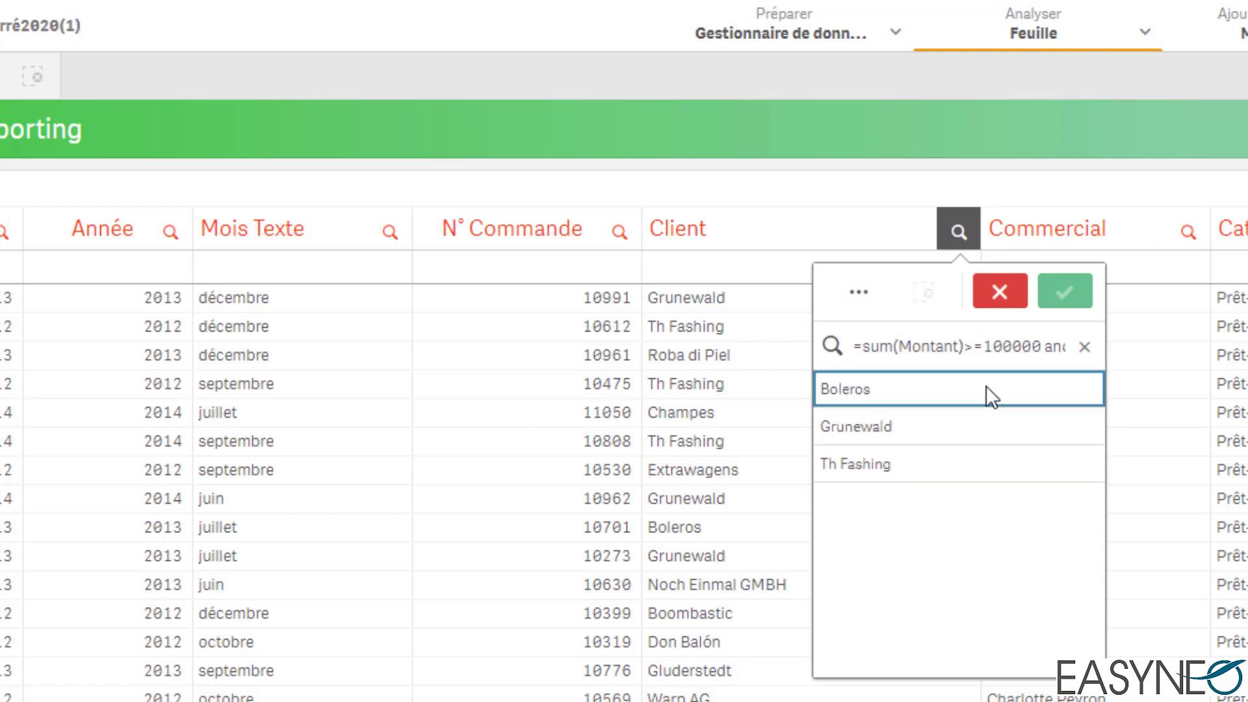
pyautogui.moveTo(986, 385); pyautogui.dragTo(984, 457)
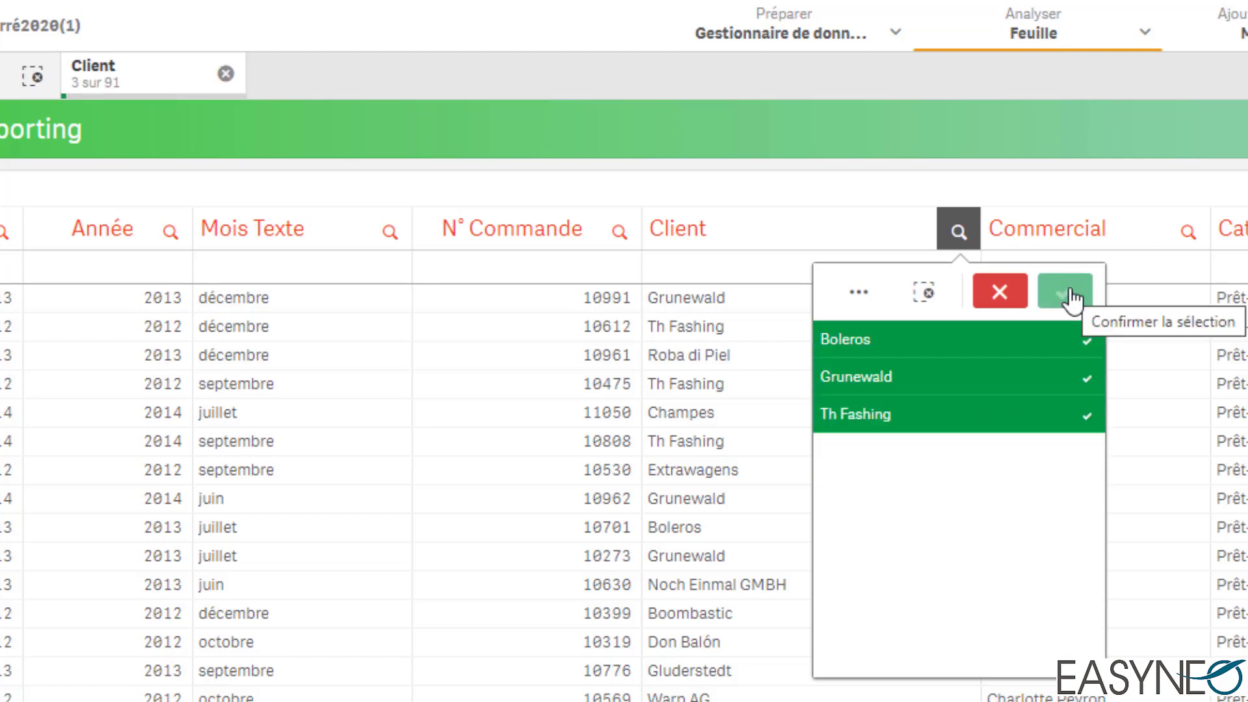
pyautogui.click(1069, 297)
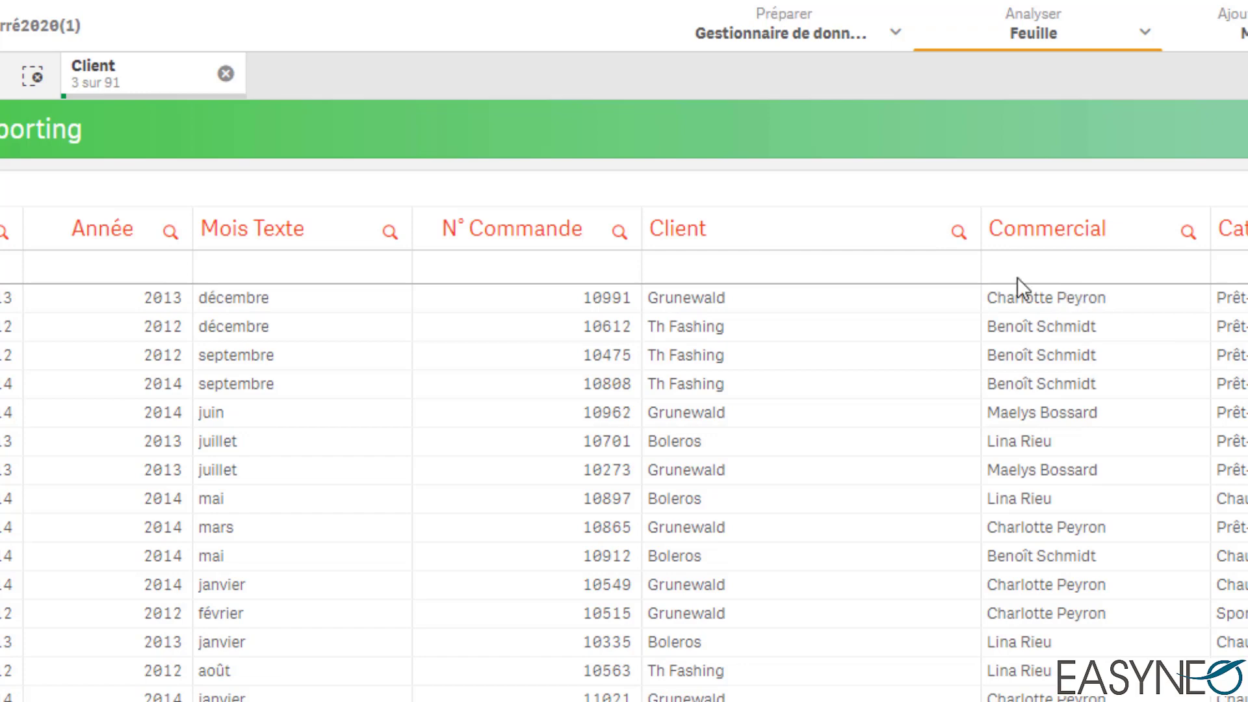
pyautogui.click(226, 74)
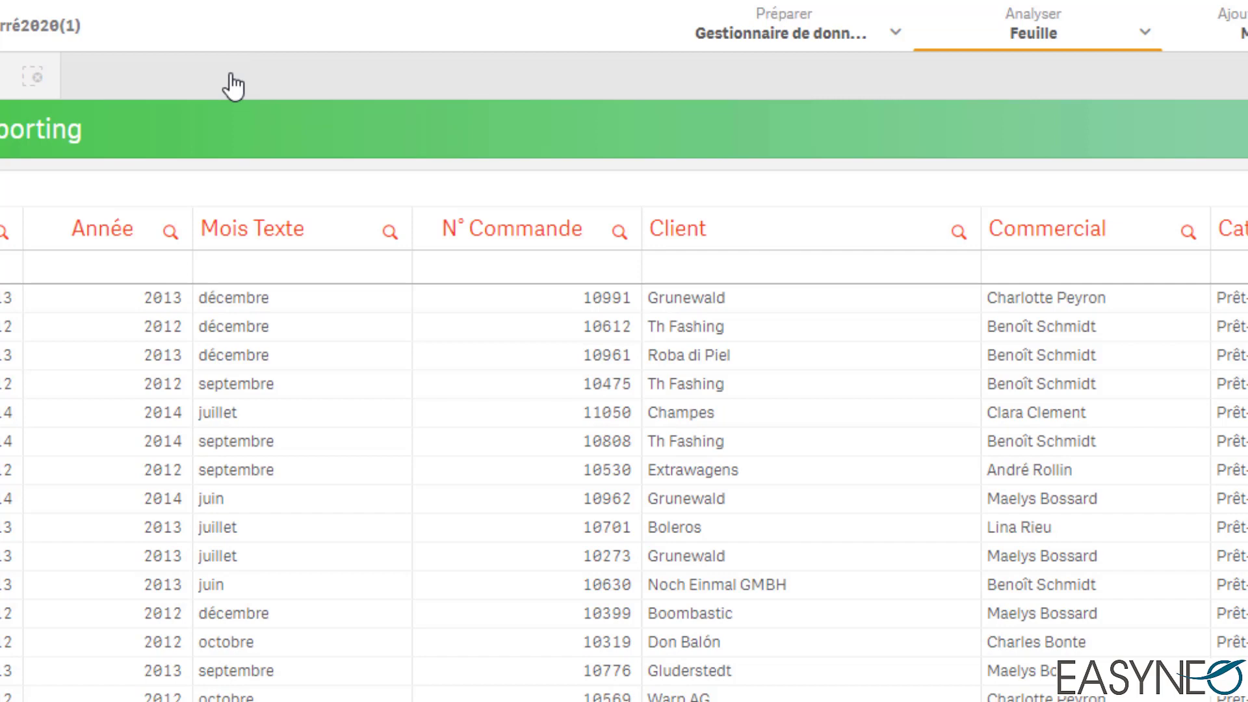
# Step: Search the Client list for "Boleros" and select that client
pyautogui.click(959, 231)
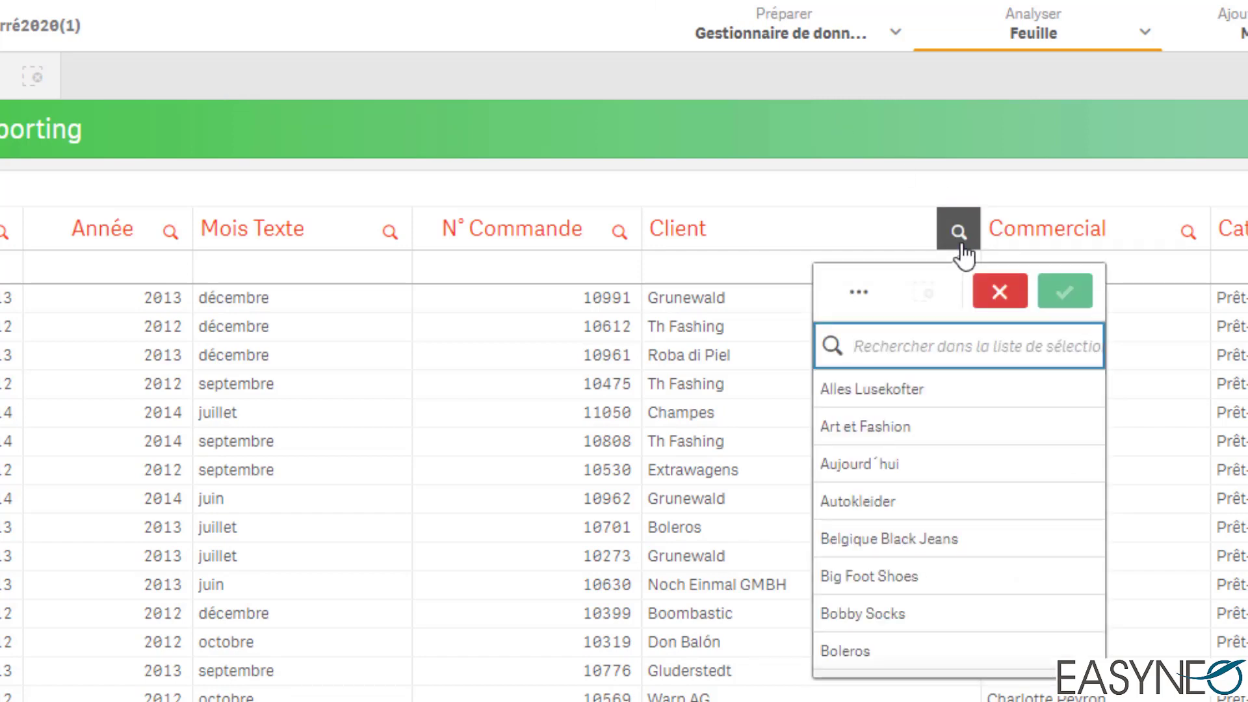
pyautogui.write('Bol')
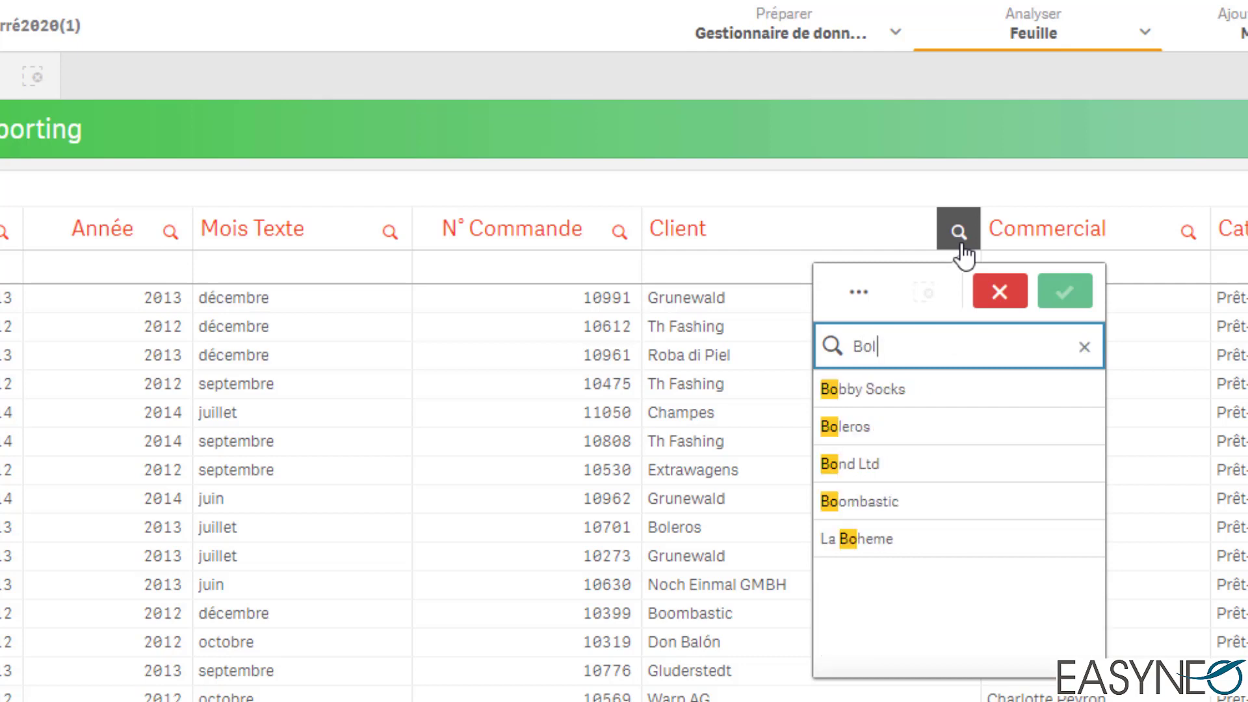
pyautogui.write('eros')
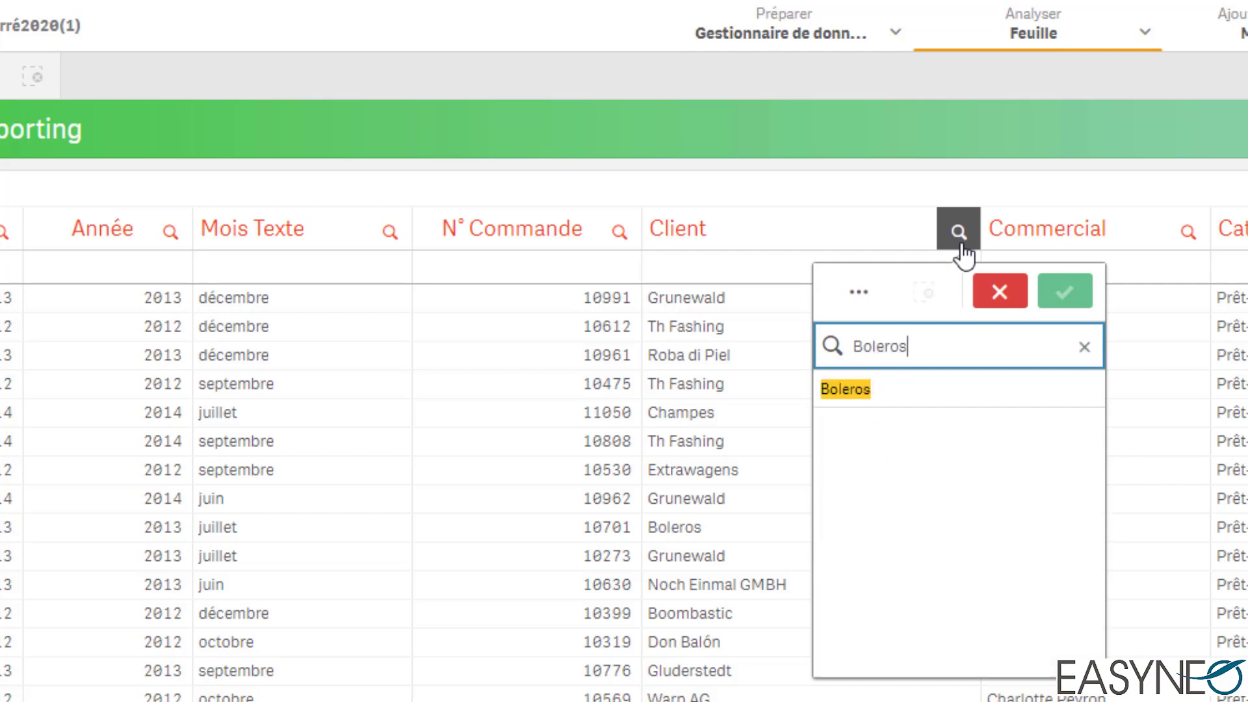
pyautogui.click(919, 388)
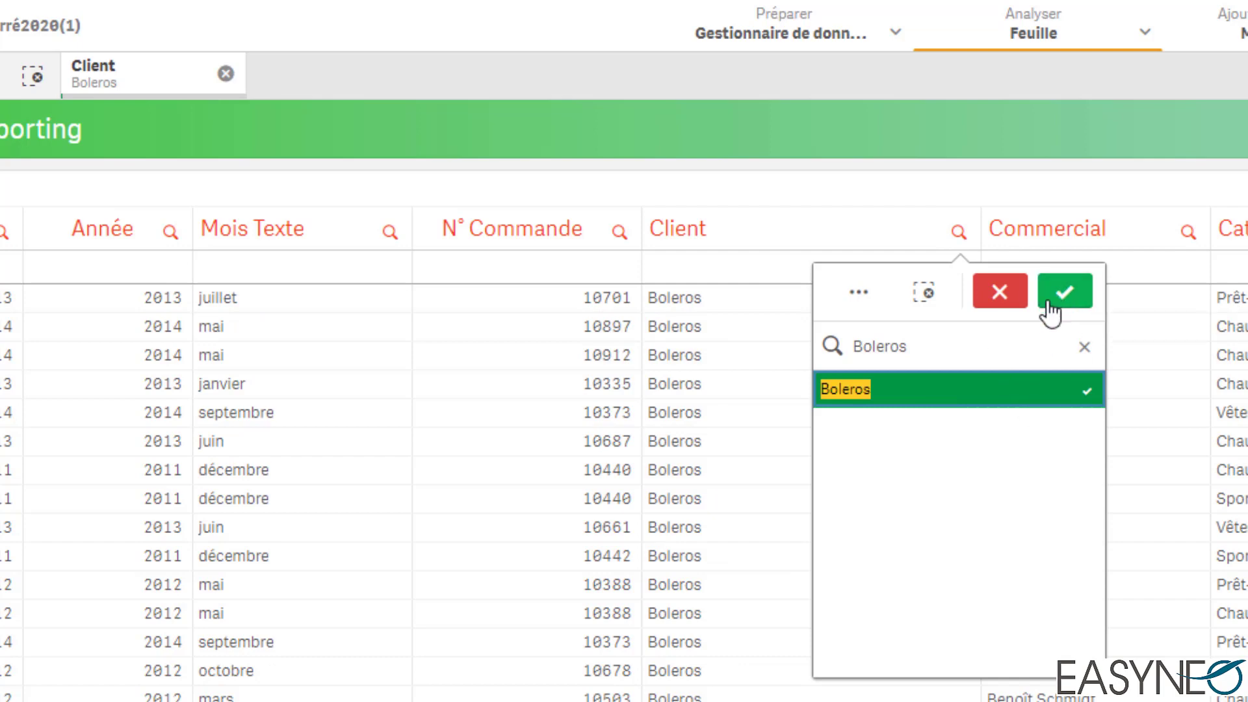
# Step: Replace the client search with "Art*" and add Art et Fashion to the selection
pyautogui.click(1084, 347)
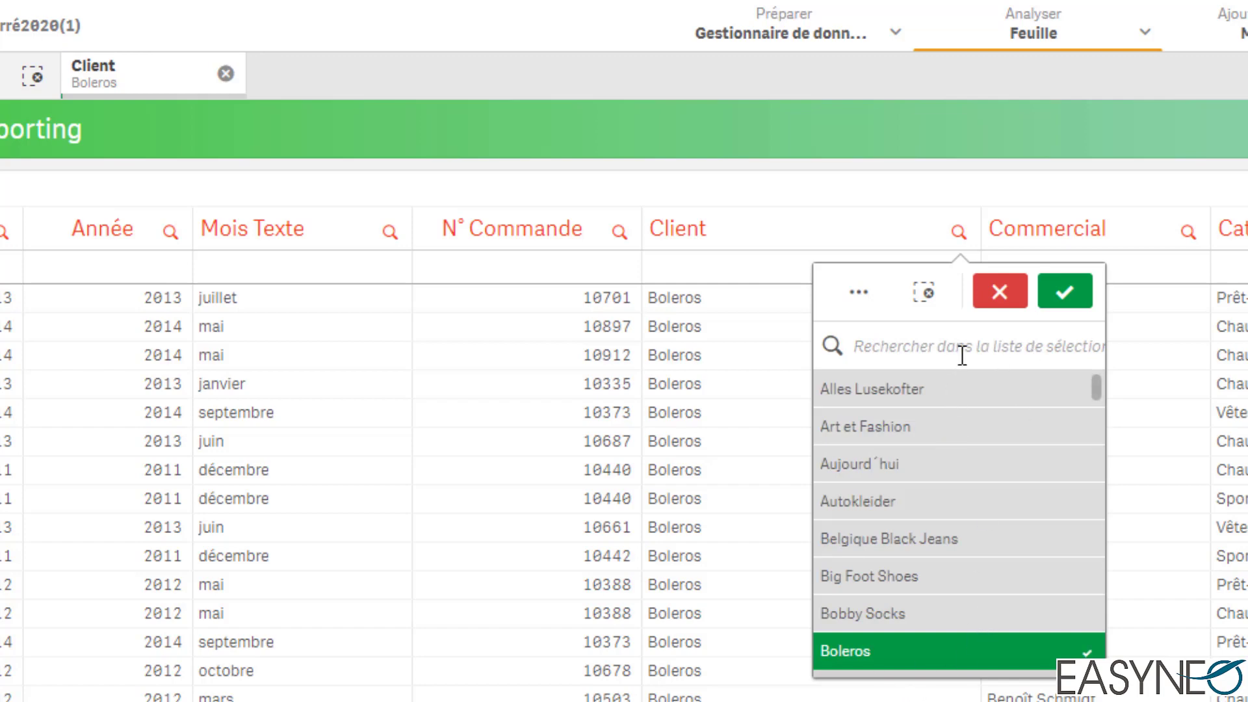
pyautogui.click(974, 342)
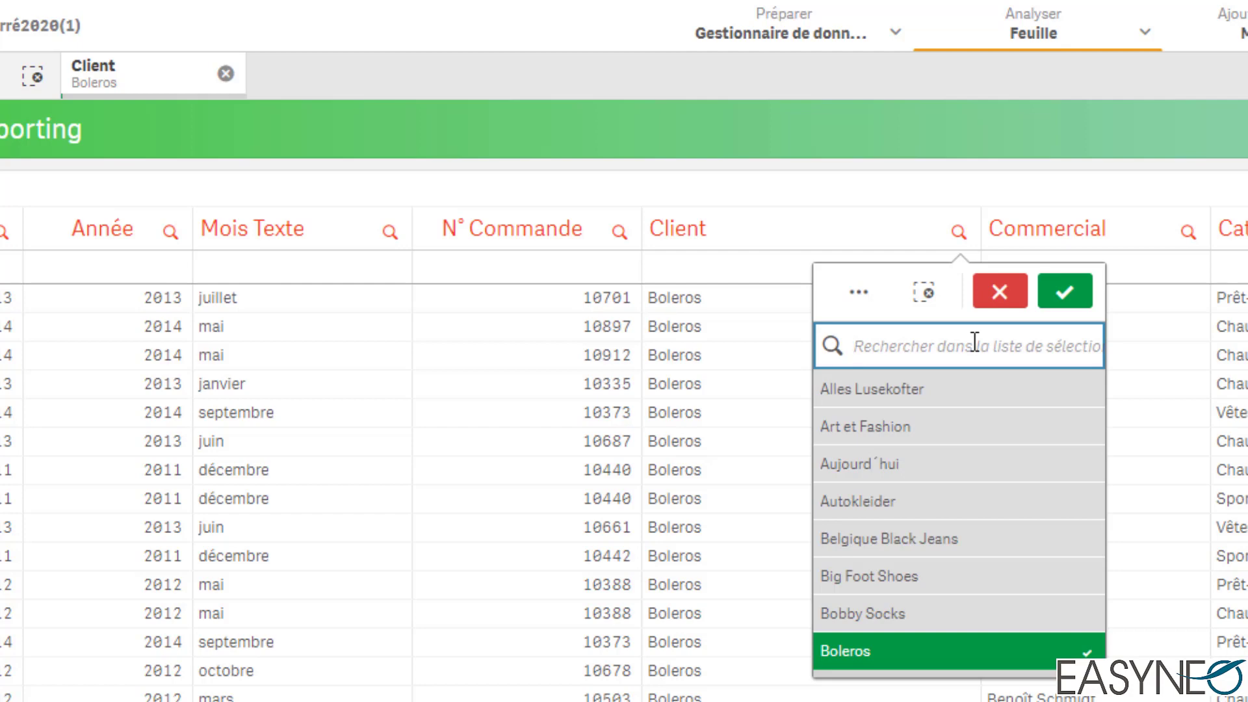
pyautogui.write('Art*')
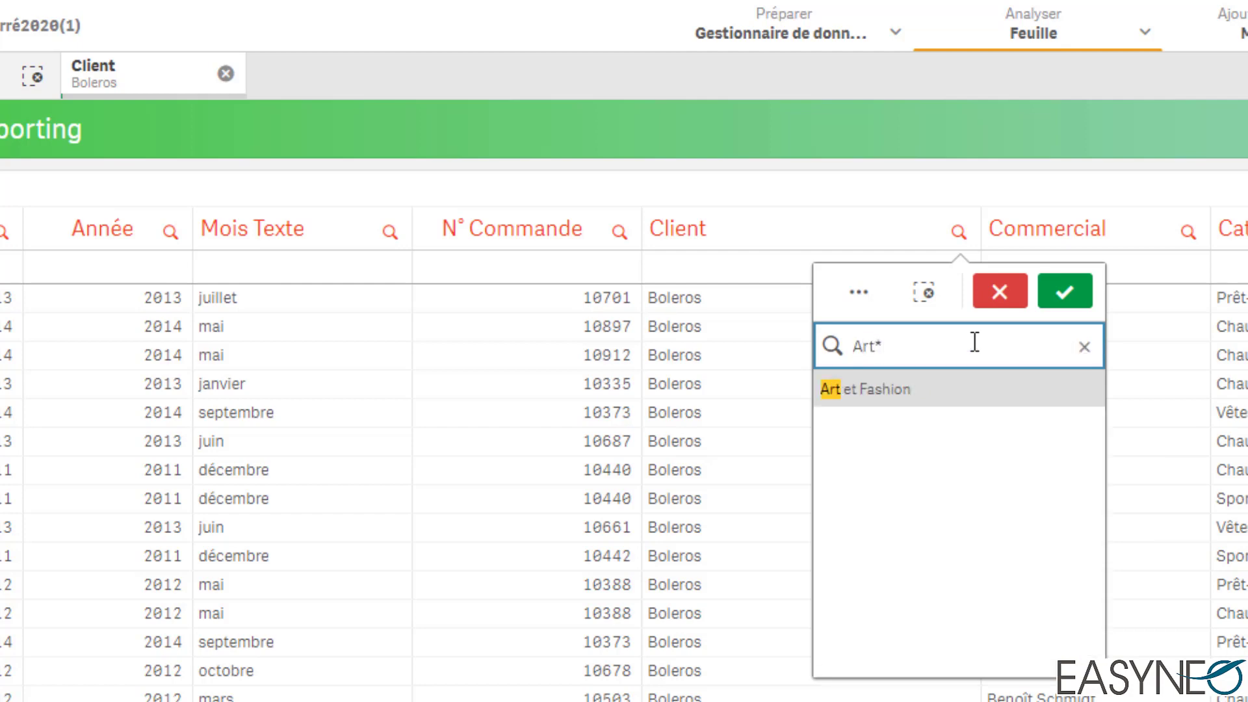
pyautogui.click(927, 392)
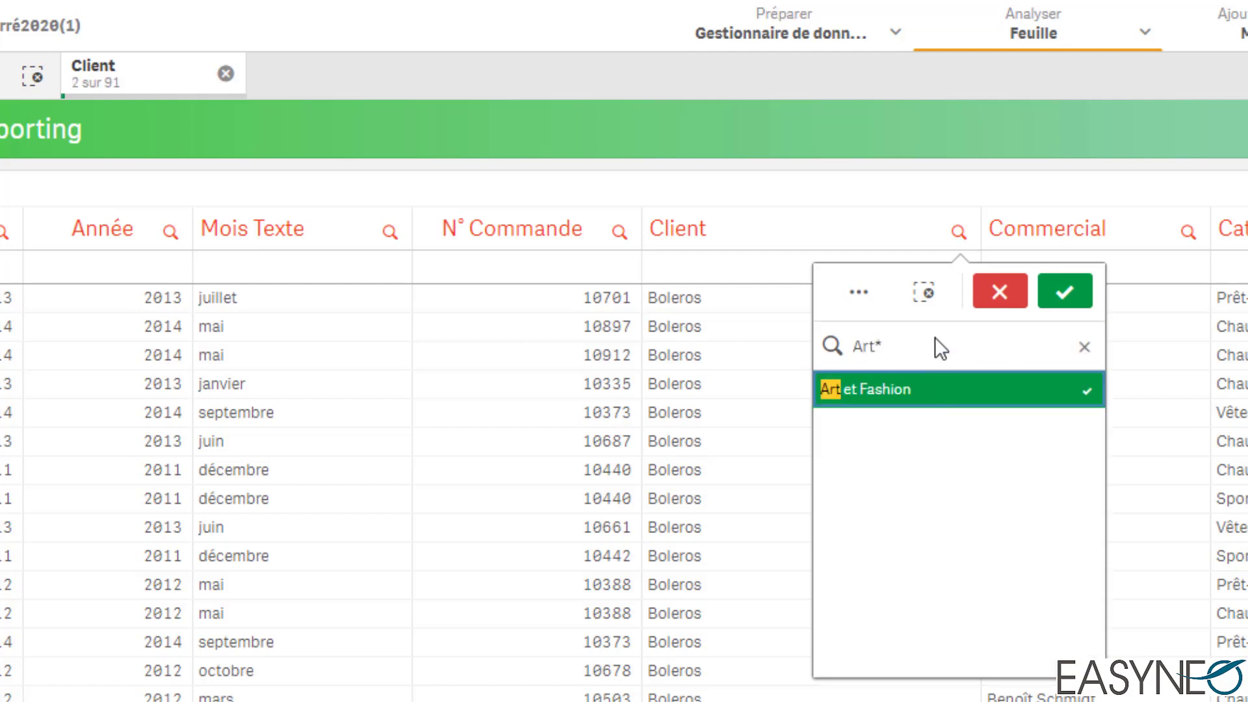
# Step: Replace the client search with "*los*", add all five matching "Los" clients to the selection, and confirm it
pyautogui.press('BackSpace')
pyautogui.press('BackSpace')
pyautogui.press('BackSpace')
pyautogui.press('BackSpace')
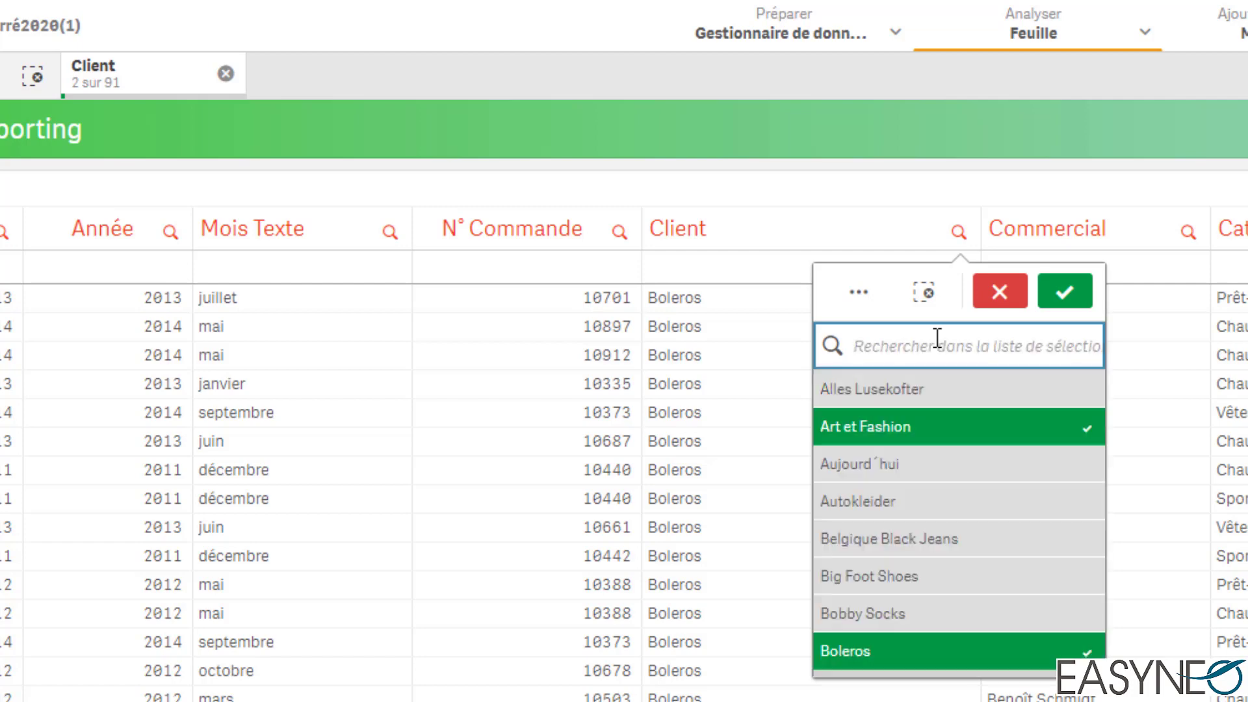
pyautogui.write('*los*')
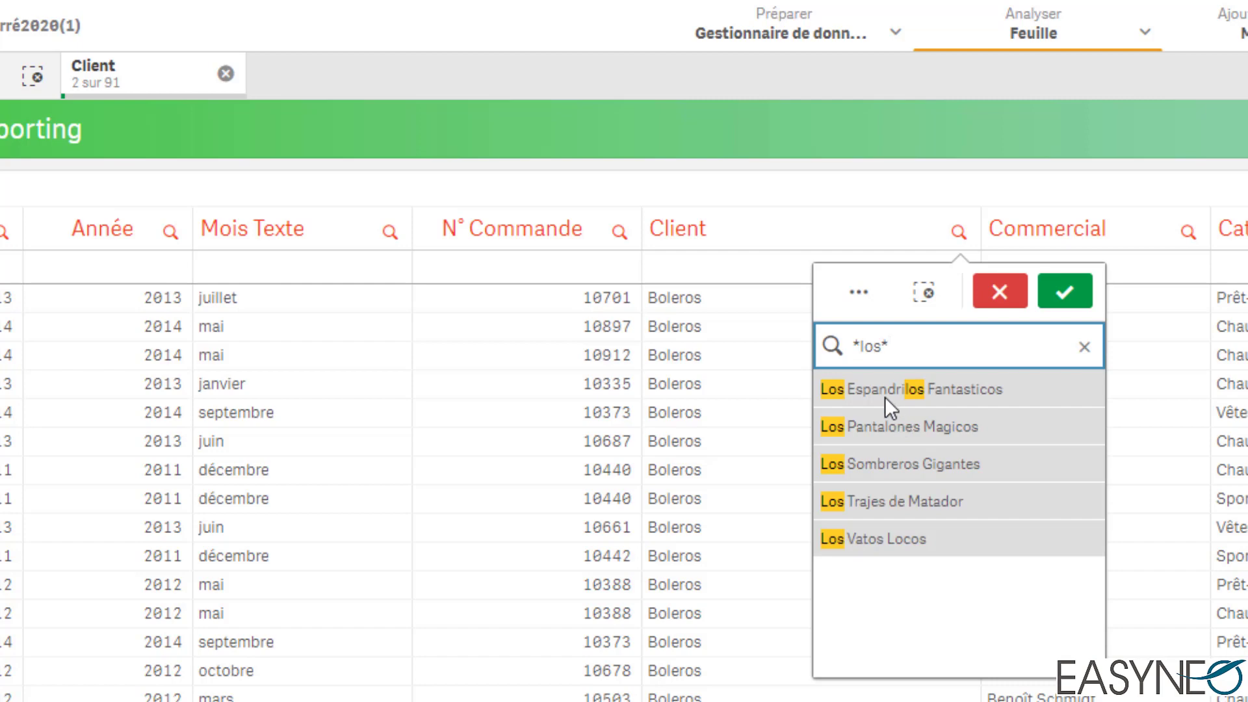
pyautogui.moveTo(884, 396); pyautogui.dragTo(896, 533)
pyautogui.click(1066, 294)
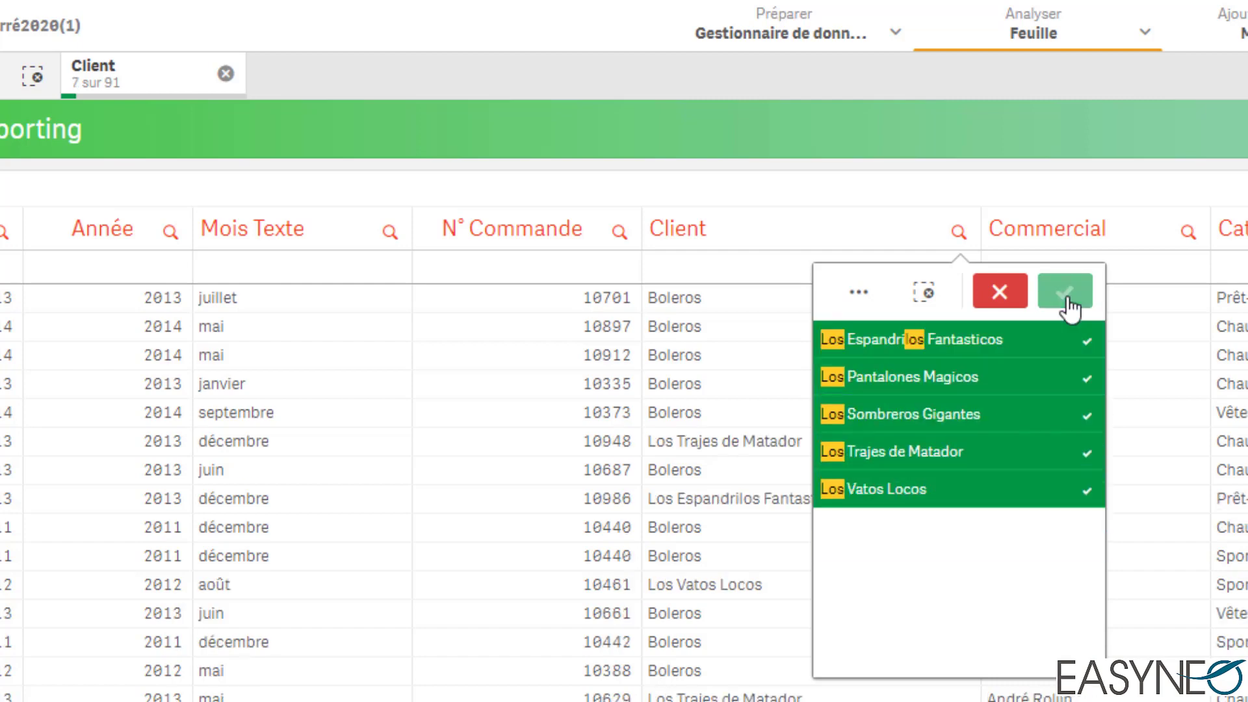